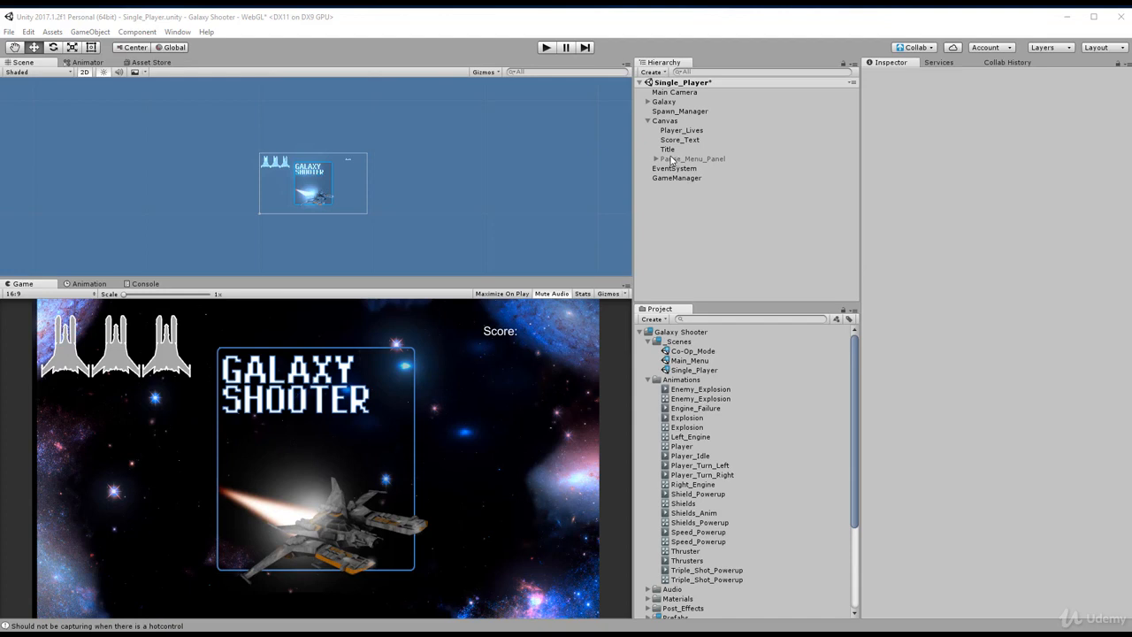
Deactivate the Title object and activate the Pause_Menu_Panel under the Canvas.
left_click(670, 149)
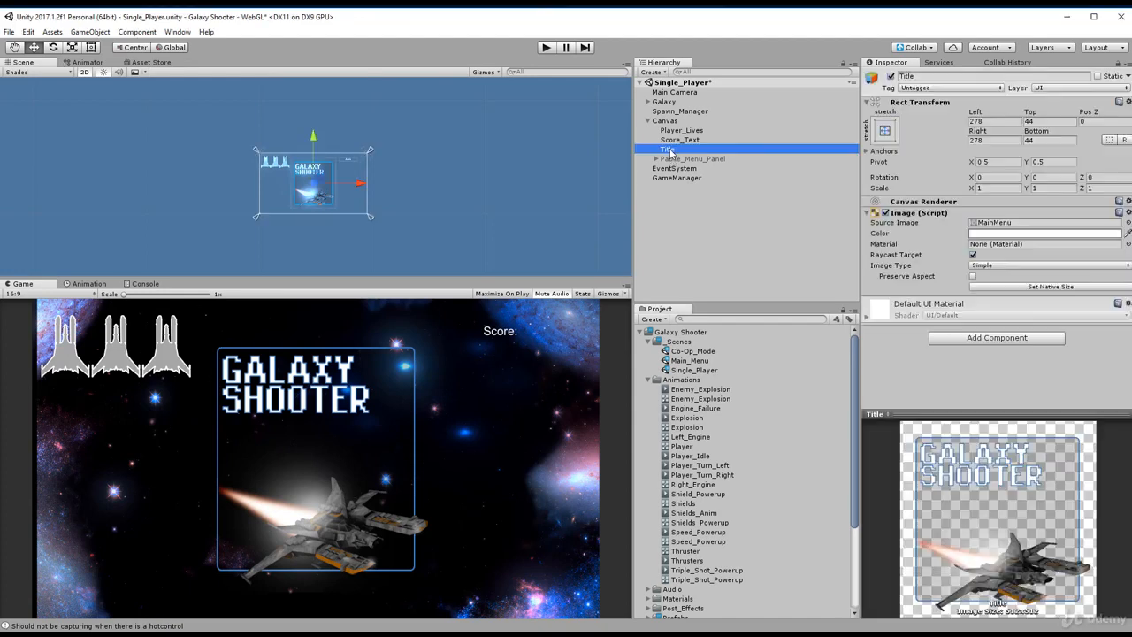
left_click(889, 76)
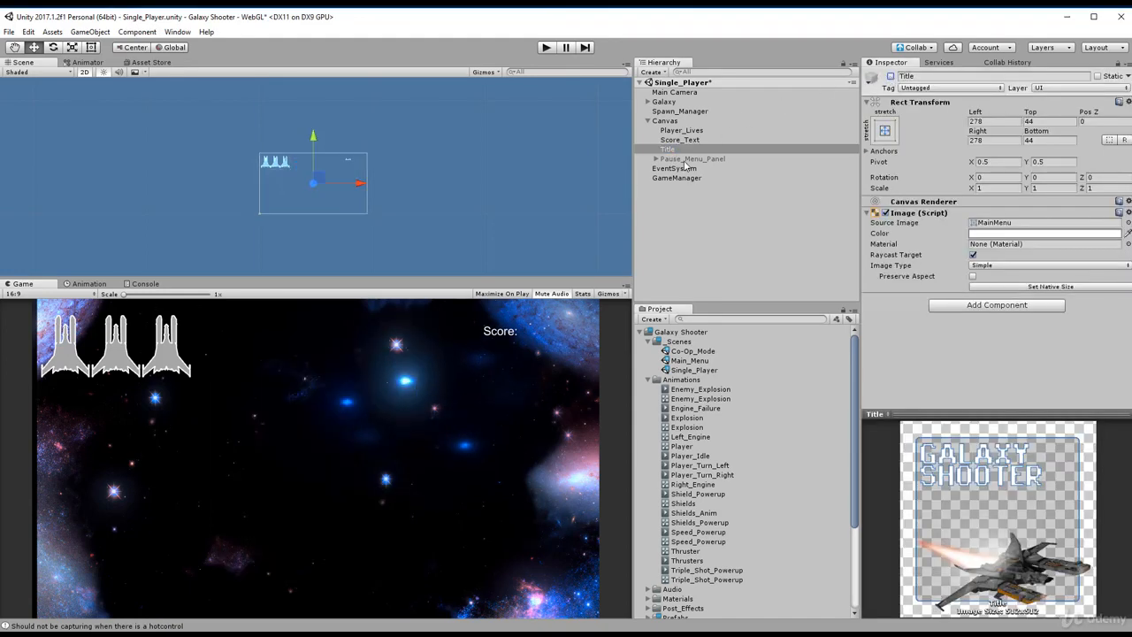
left_click(686, 159)
left_click(890, 76)
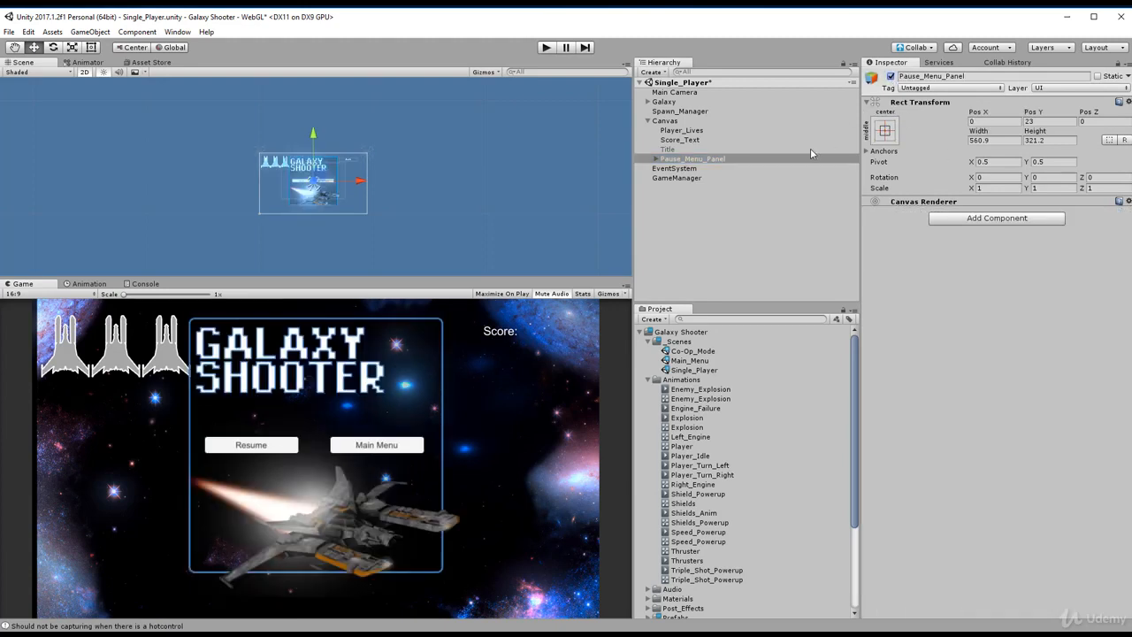
Create an animation clip for Pause_Menu_Panel, saved as Pause_Menu_Animation in the Galaxy Shooter Animations folder.
left_click(698, 160)
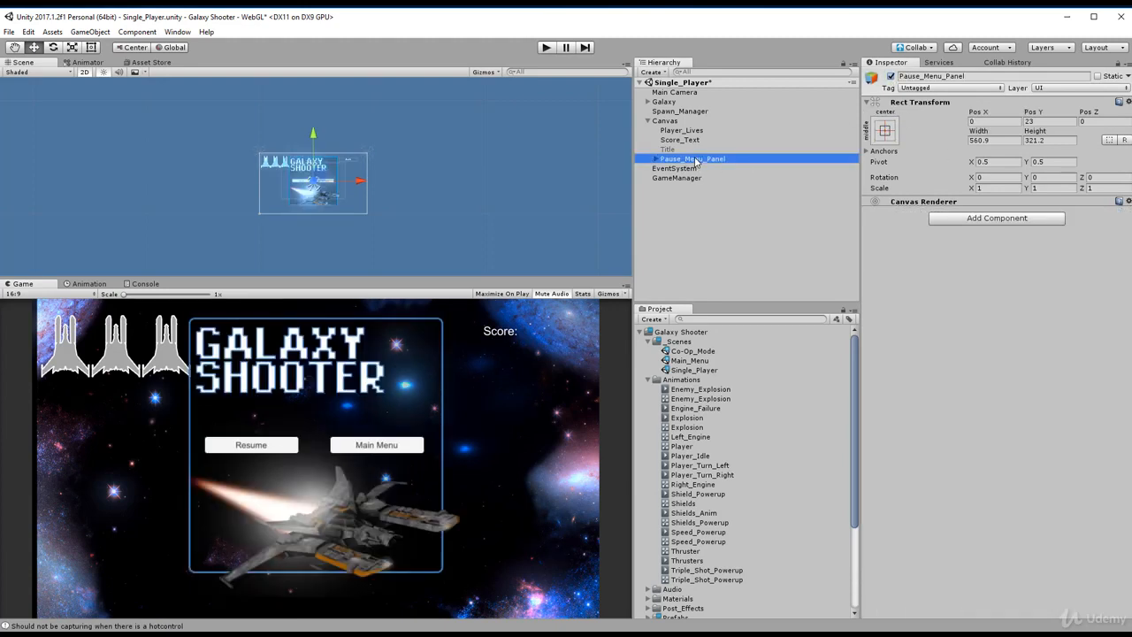
left_click(83, 284)
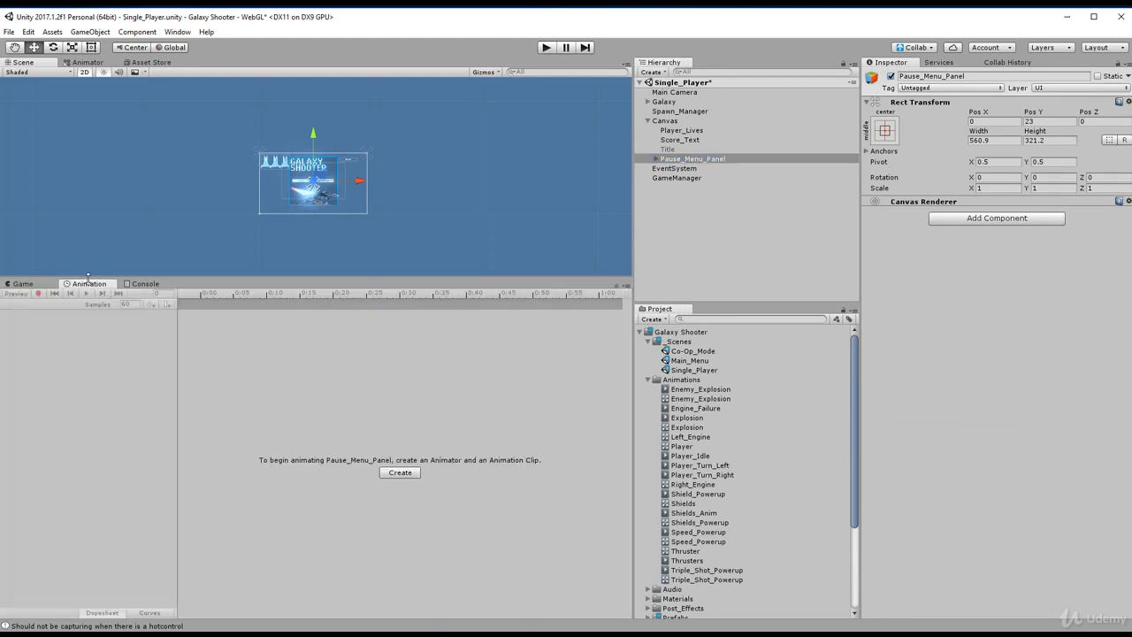
left_click(178, 32)
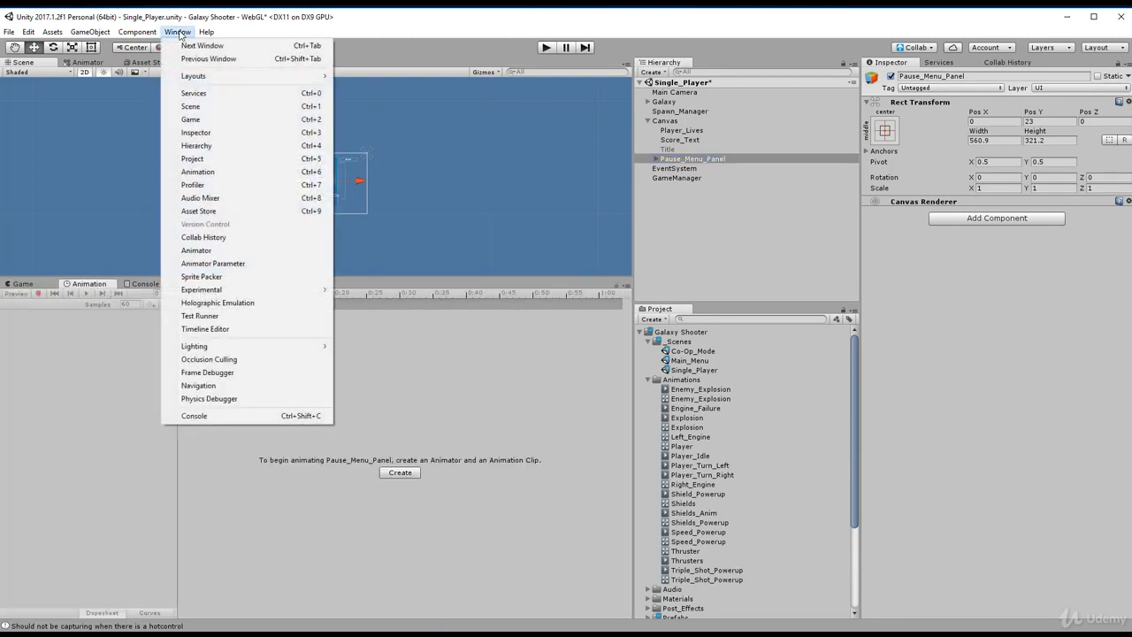
left_click(196, 172)
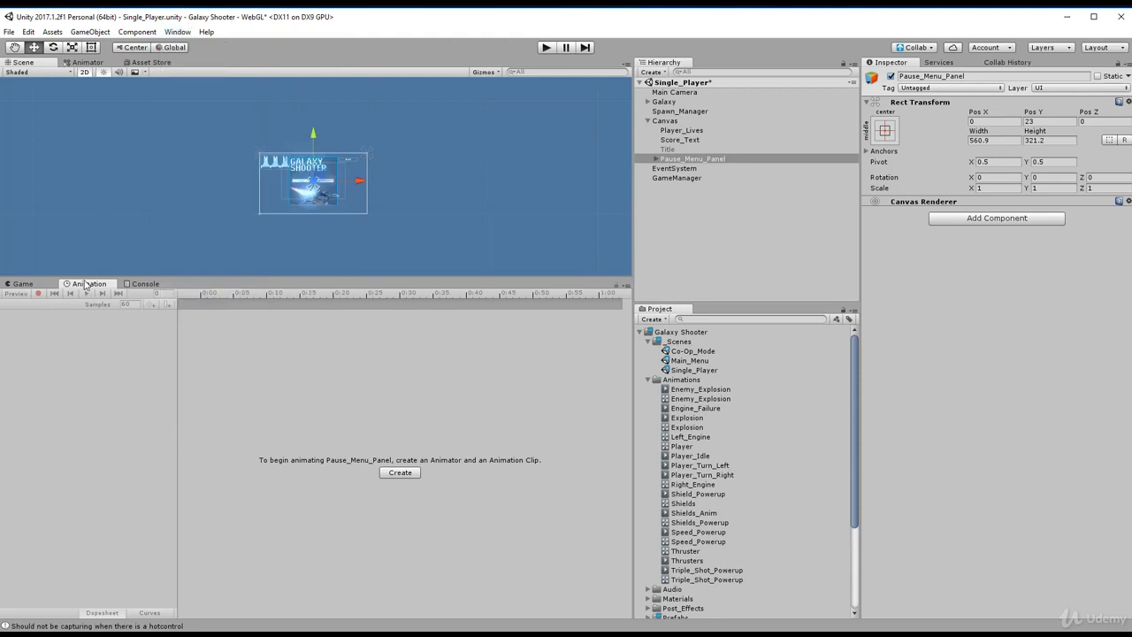
left_click_drag(92, 176, 88, 284)
left_click(400, 473)
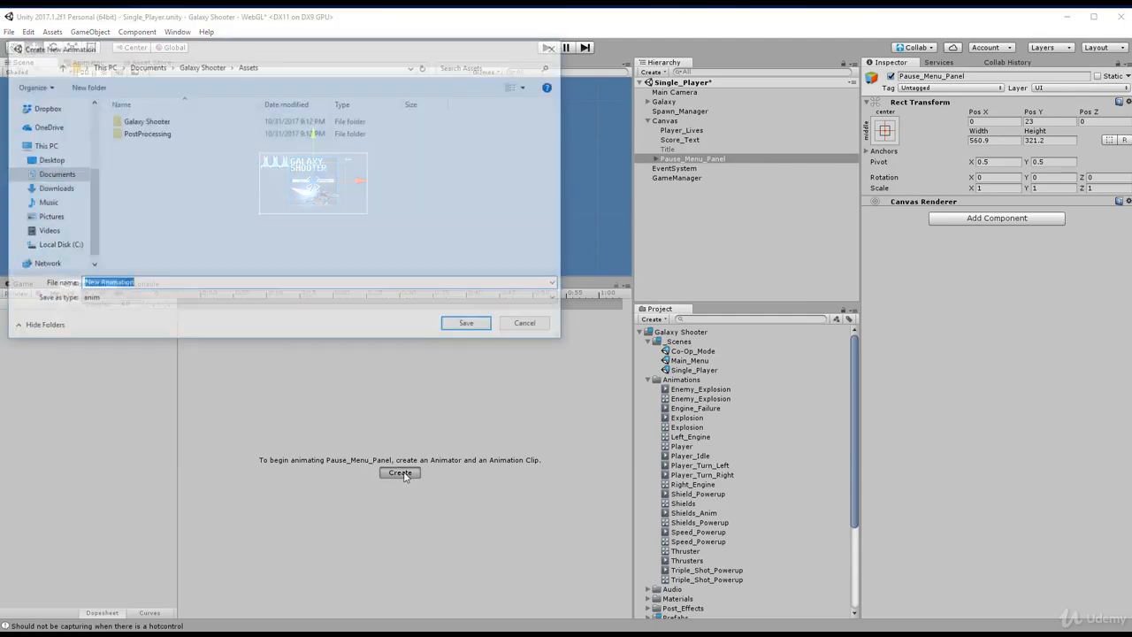
double_click(139, 122)
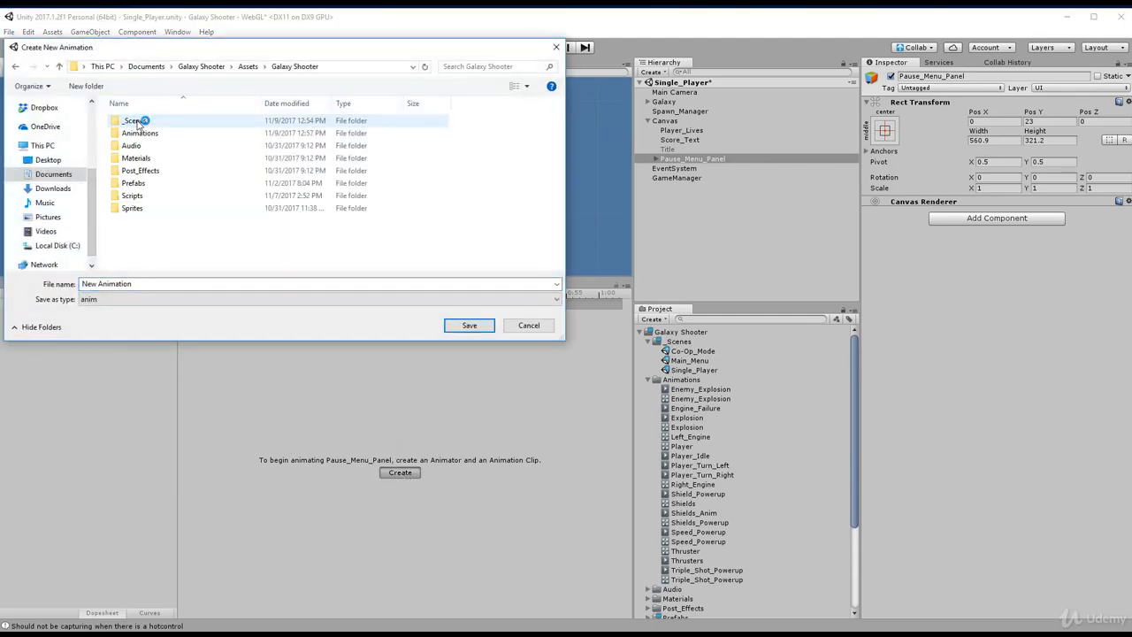
double_click(144, 132)
left_click(159, 283)
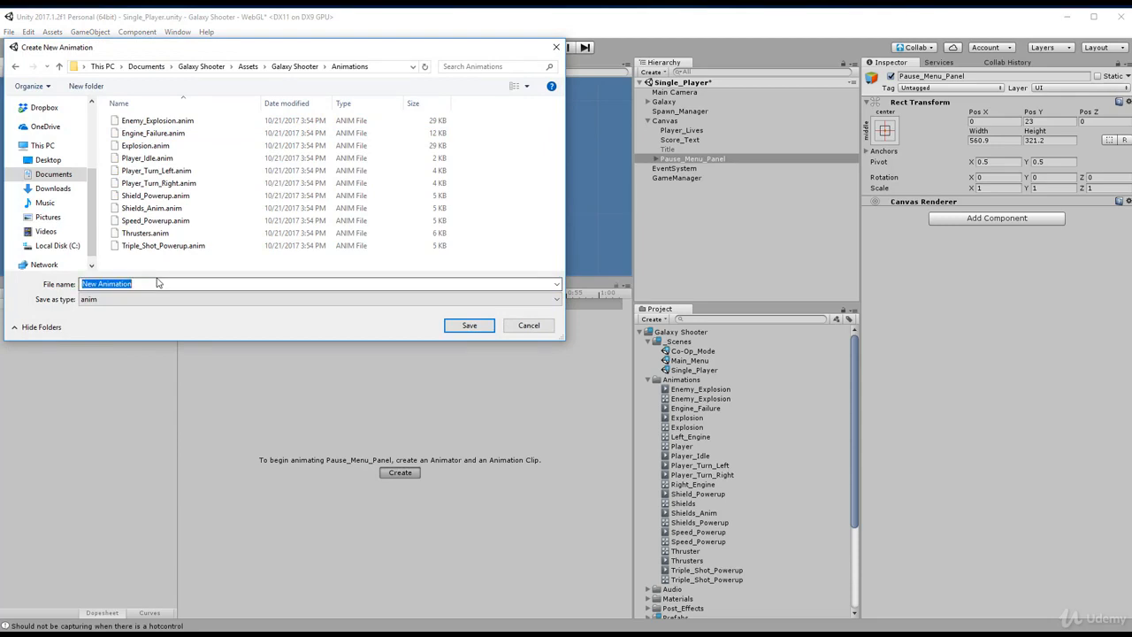
type("Paus")
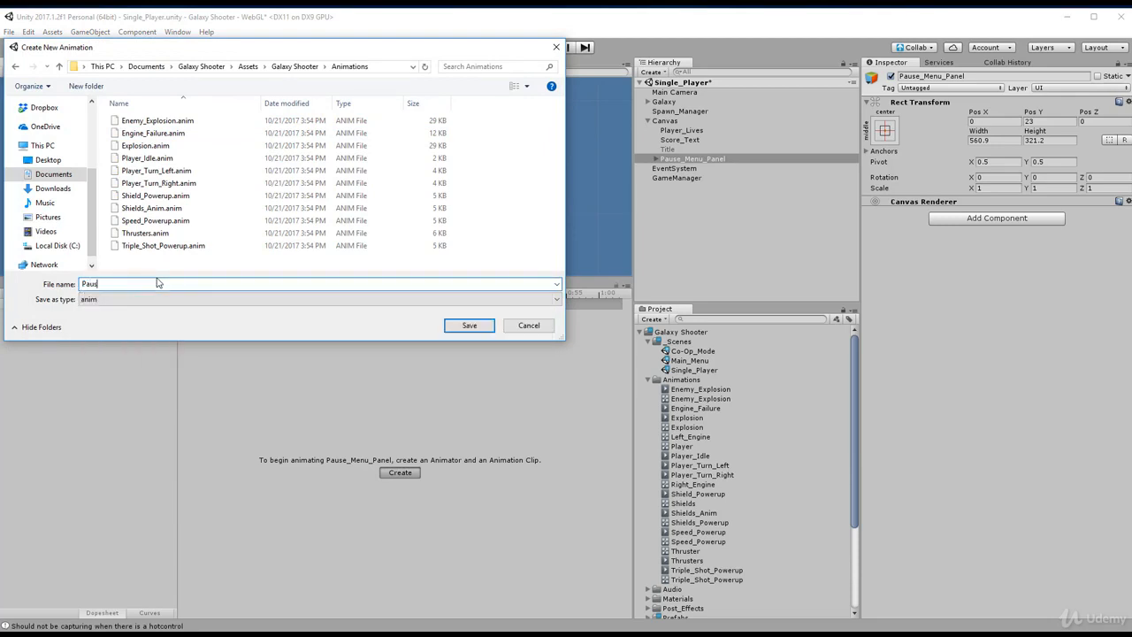
type("e_Menu_Animation")
left_click(467, 325)
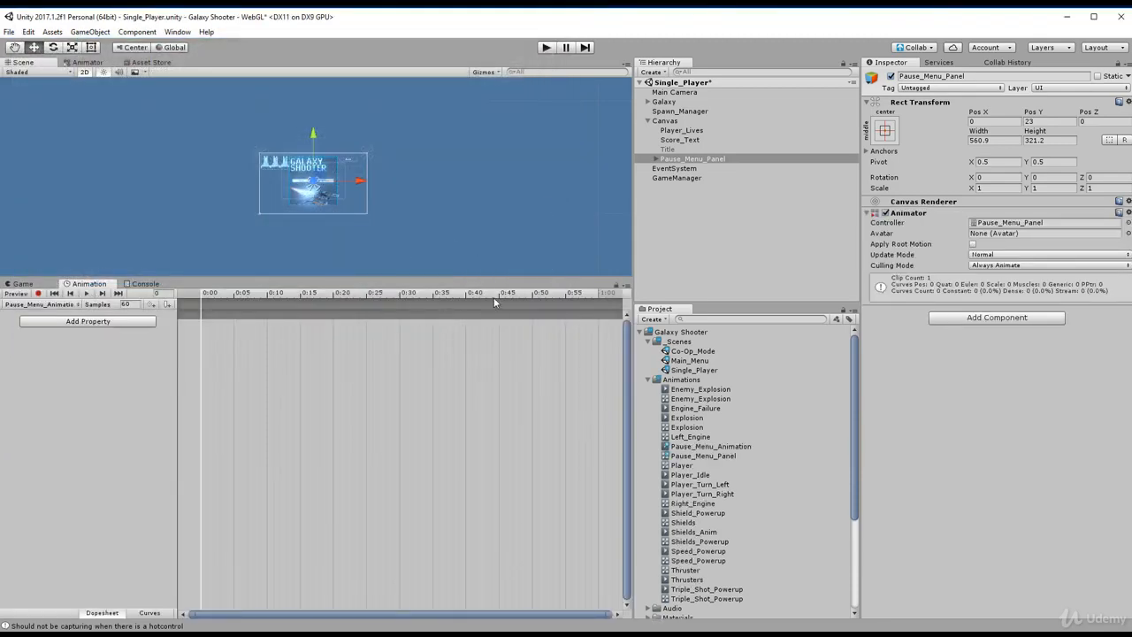
Record a starting keyframe at 0:00 with the pause panel moved above the canvas, at a Pos Y of about 542.
left_click(38, 293)
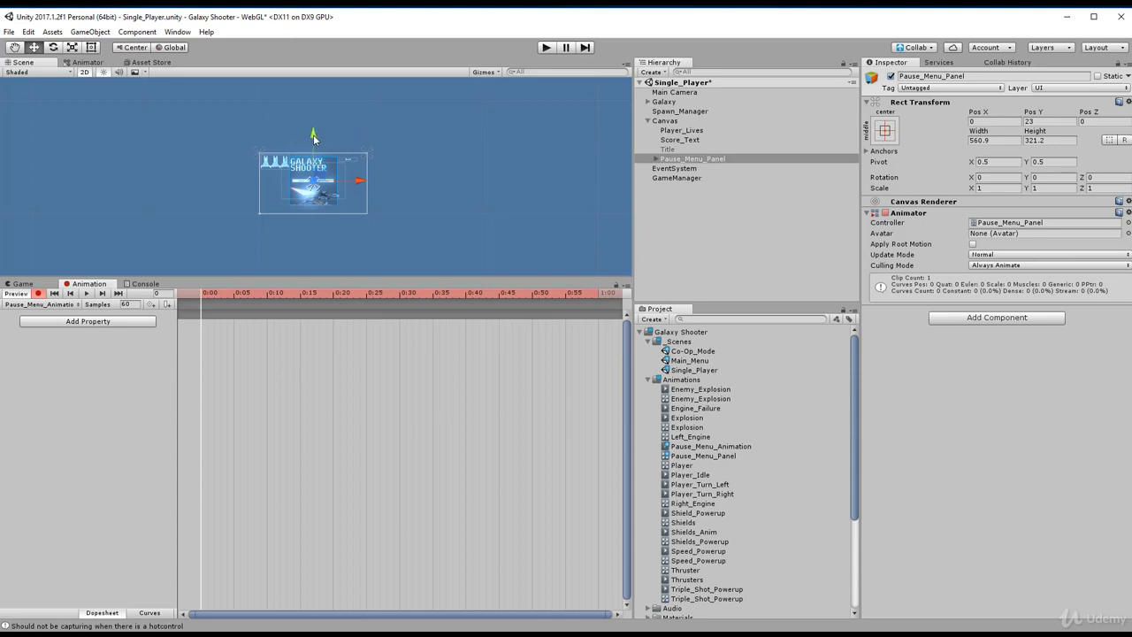
left_click_drag(313, 137, 321, 76)
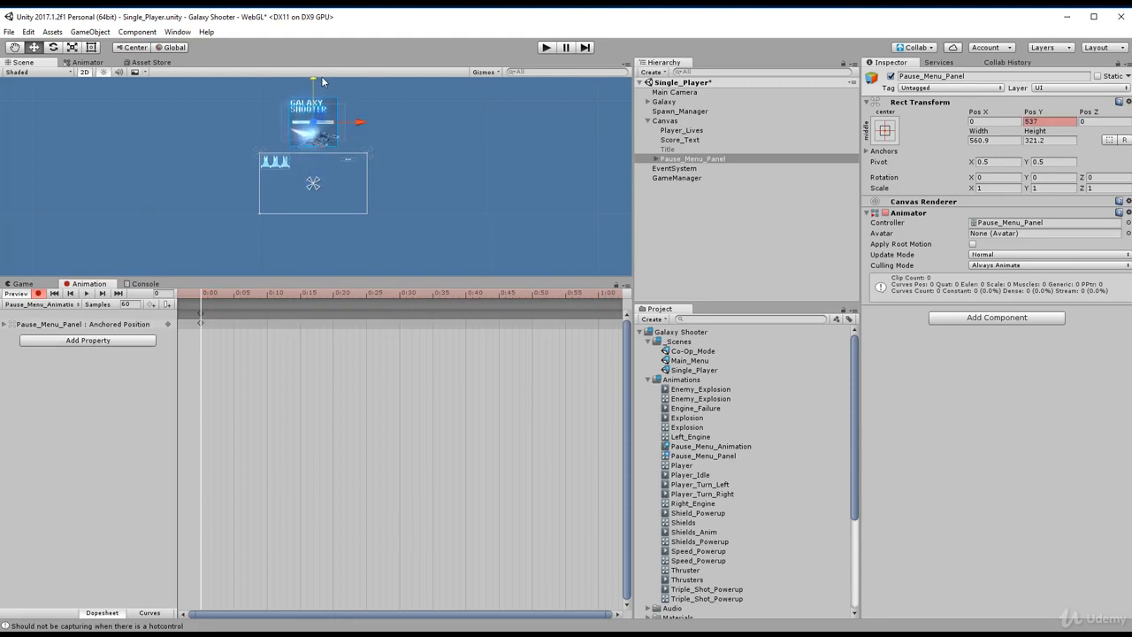
left_click(202, 322)
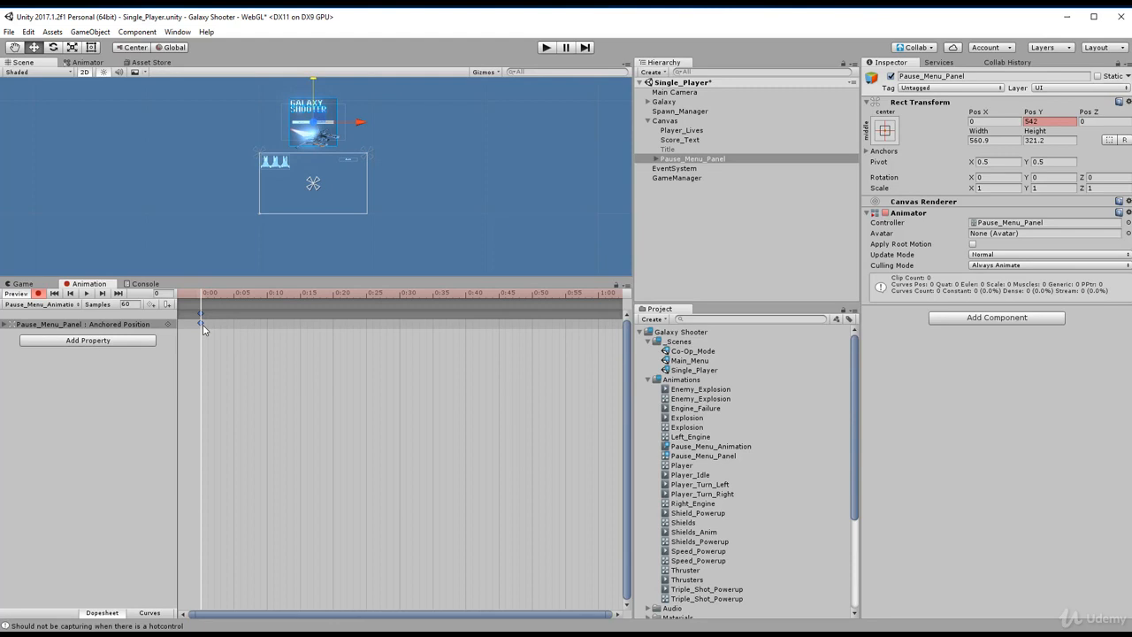
left_click(36, 284)
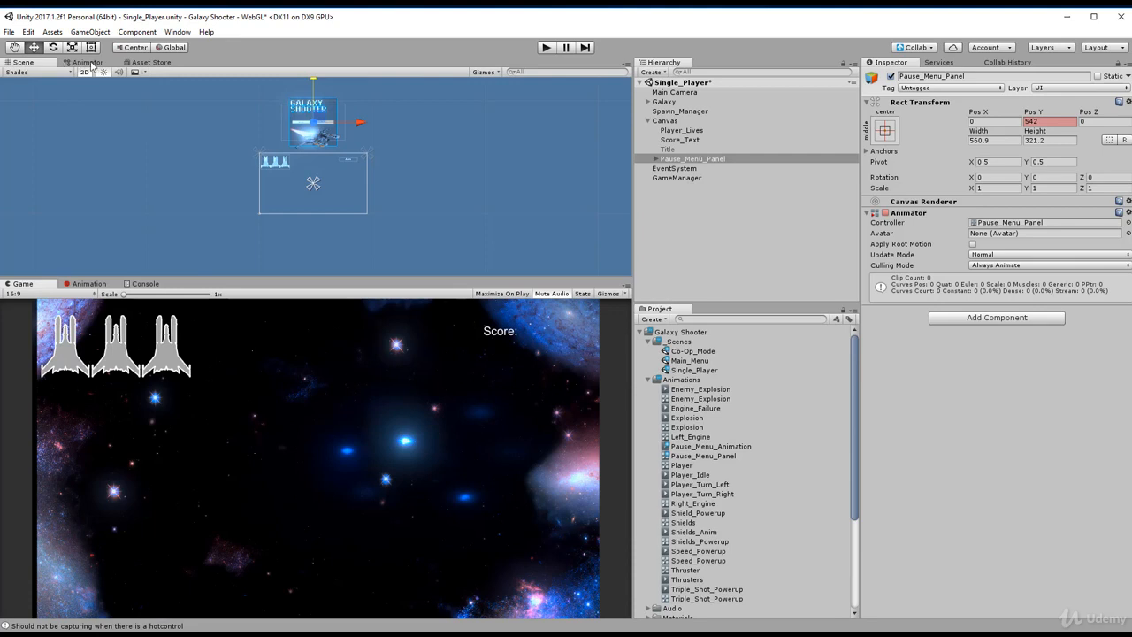
left_click(93, 284)
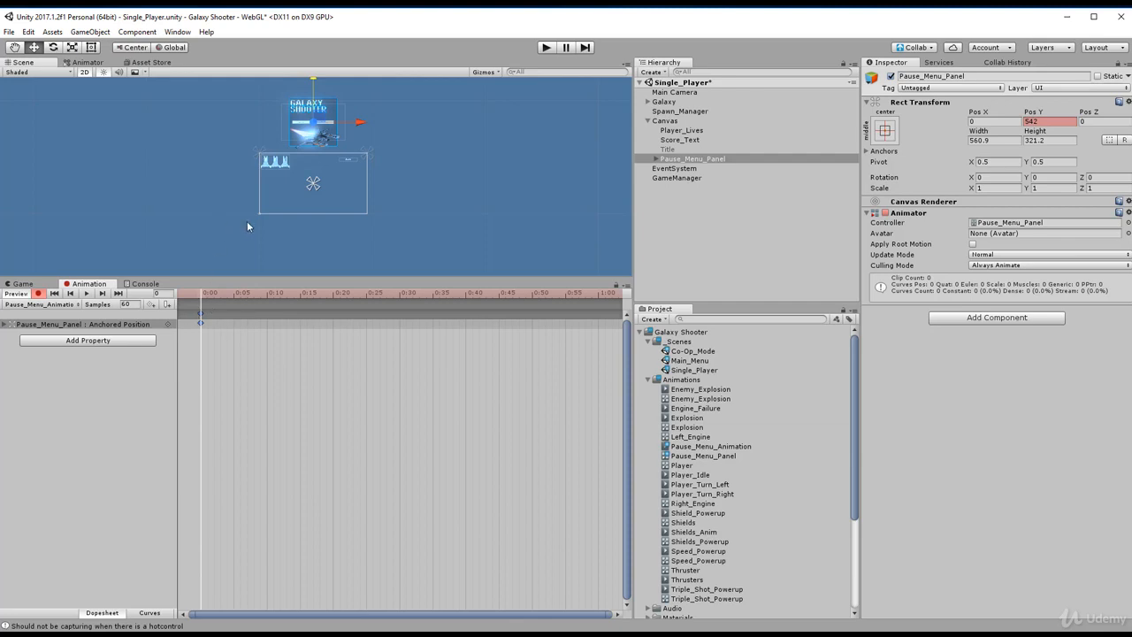
Record a keyframe at 0:05 with the pause panel moved down into the canvas at a Pos Y of about -4, and stop recording.
left_click(234, 298)
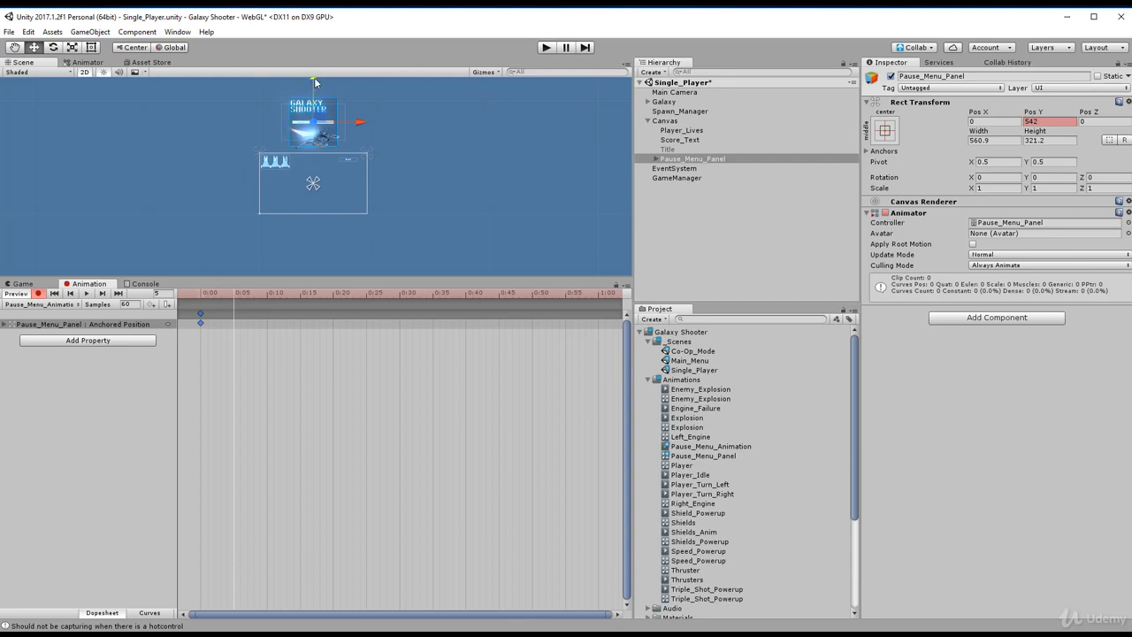
left_click_drag(314, 77, 314, 136)
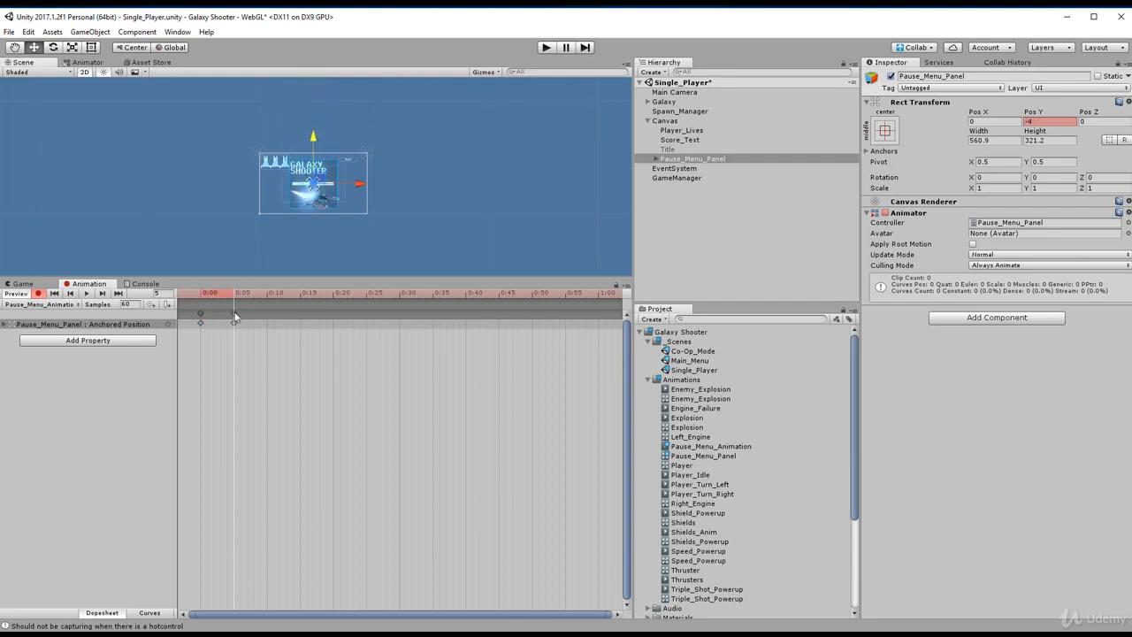
left_click(22, 284)
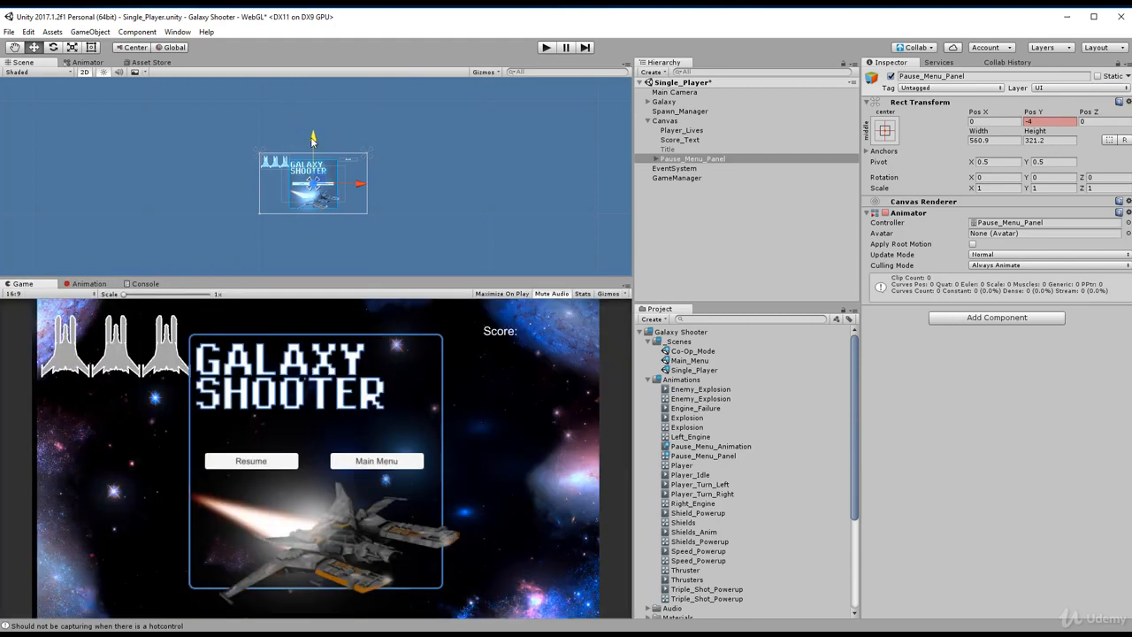
left_click_drag(314, 139, 314, 141)
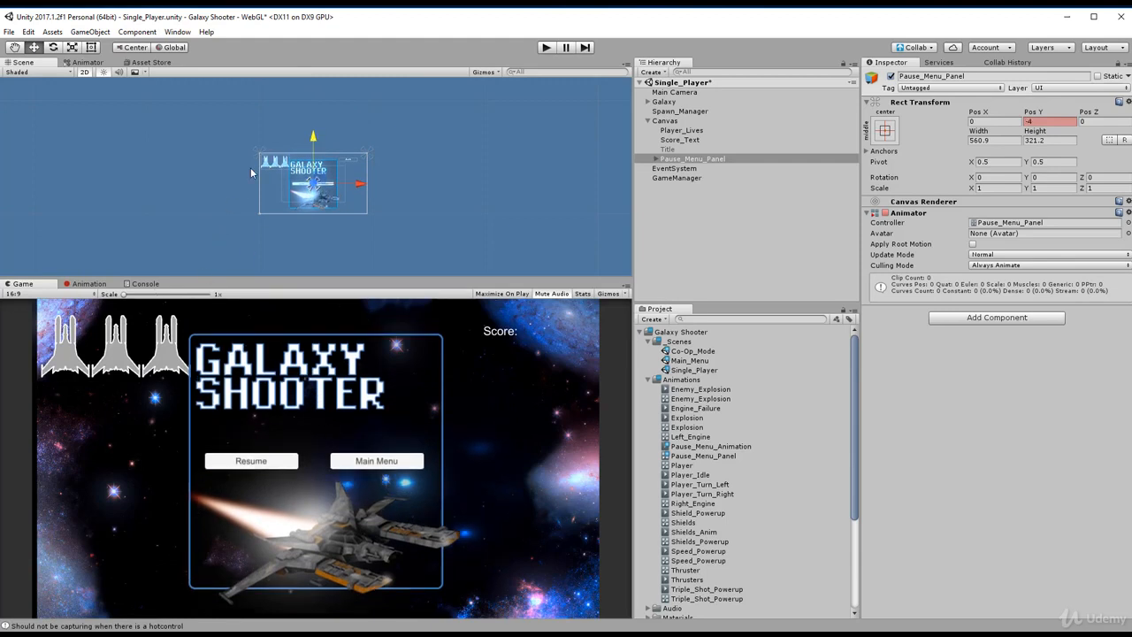
left_click(93, 284)
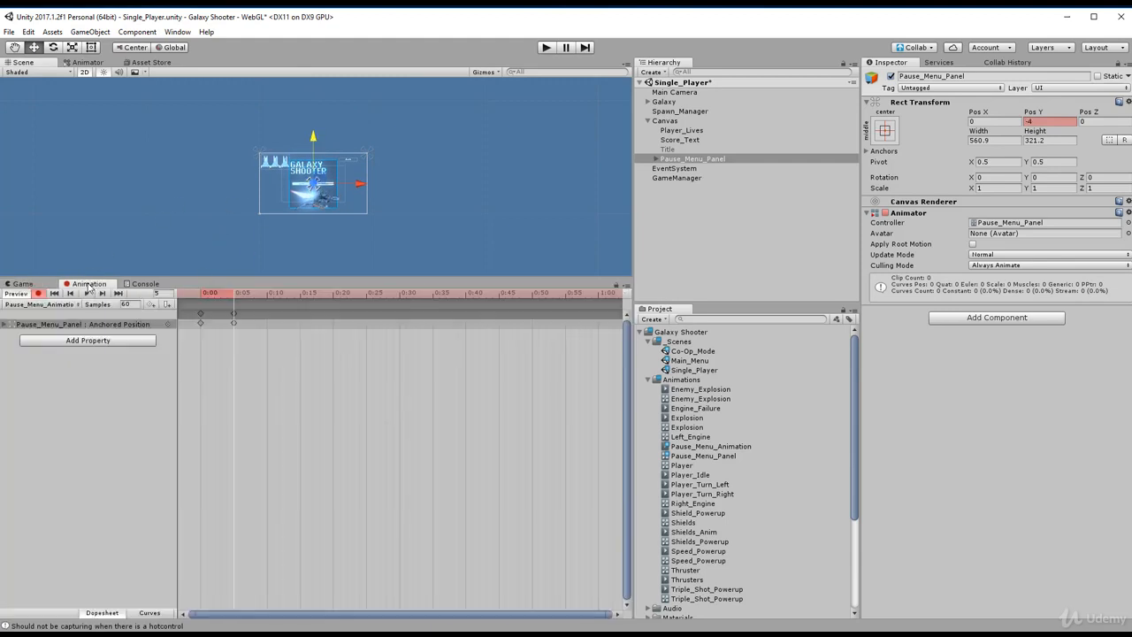
left_click(39, 293)
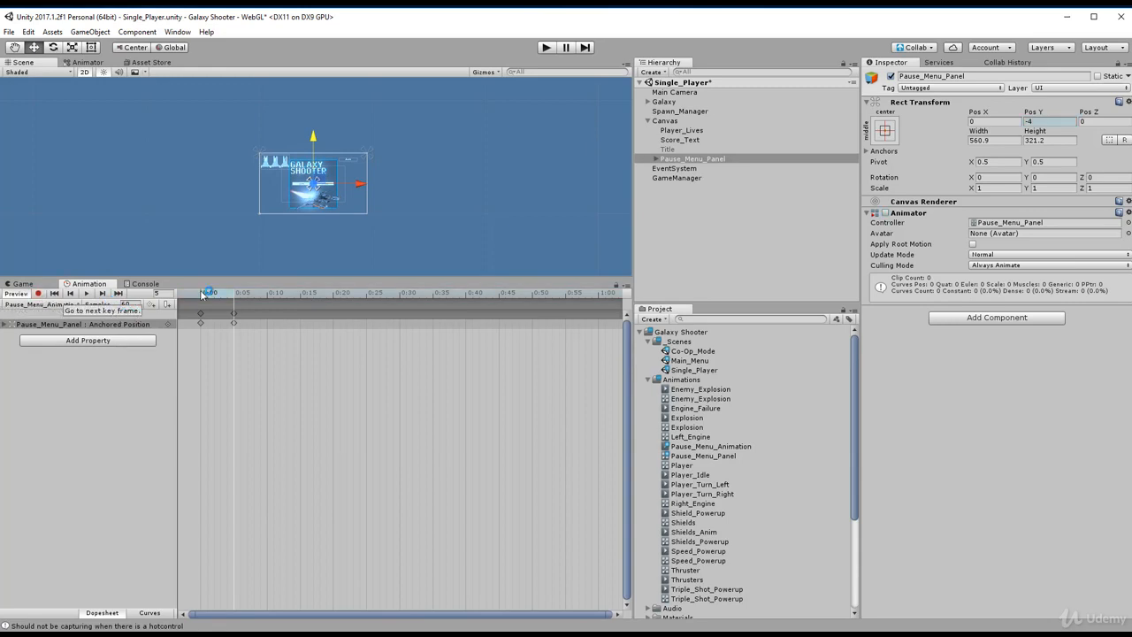
Slow the pause menu animation by setting its sample rate to 5, and preview the playback.
left_click(130, 304)
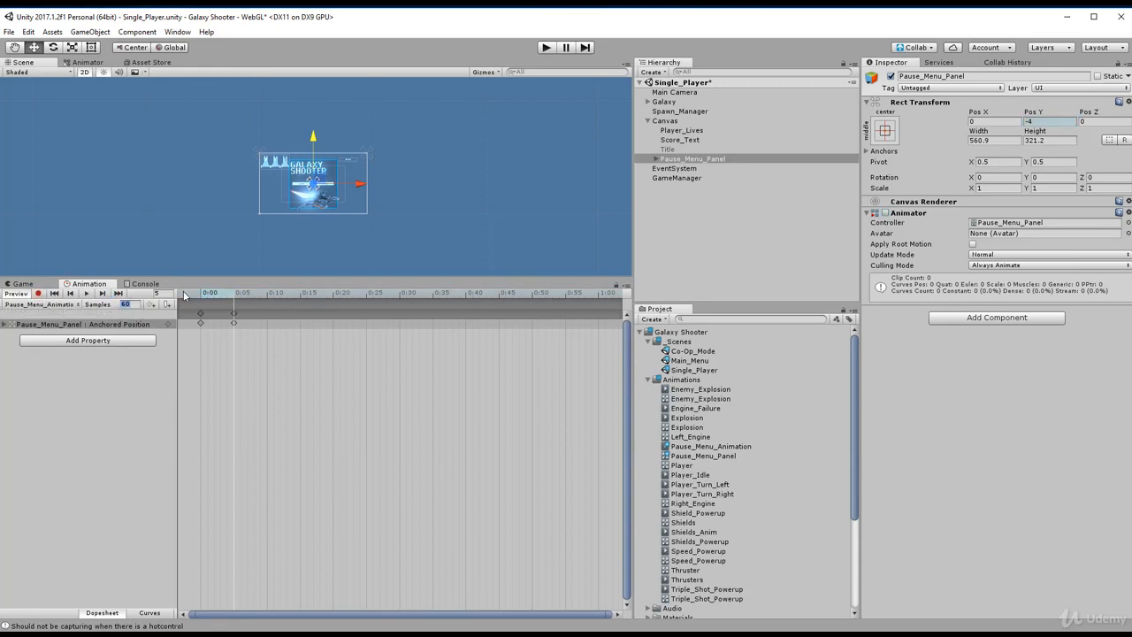
left_click(86, 292)
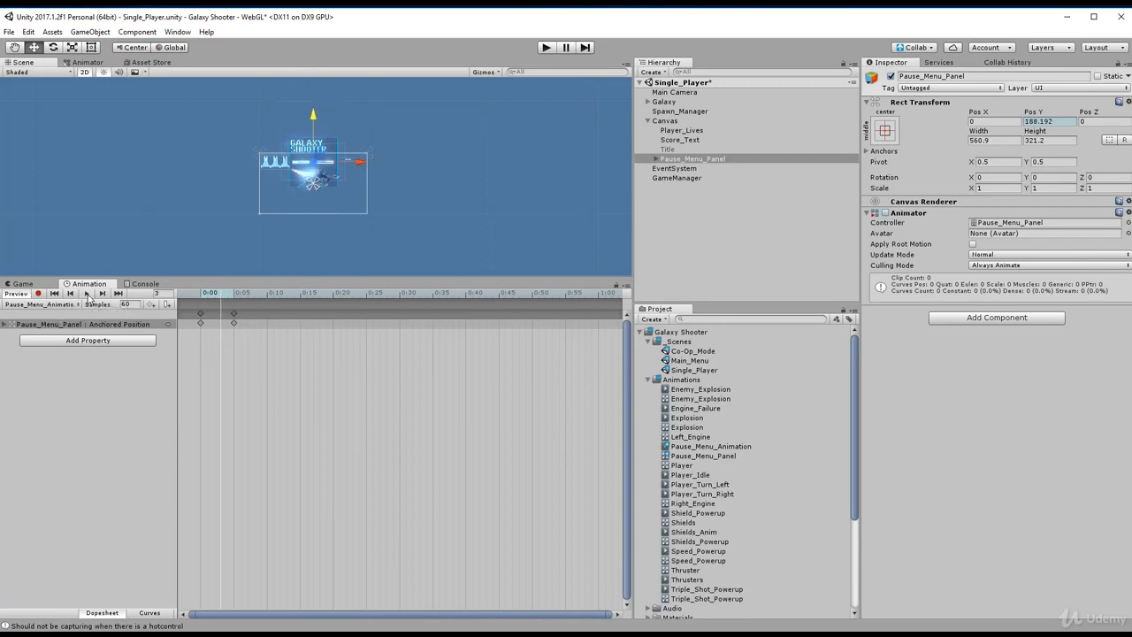
left_click(127, 304)
type("5")
key("Return")
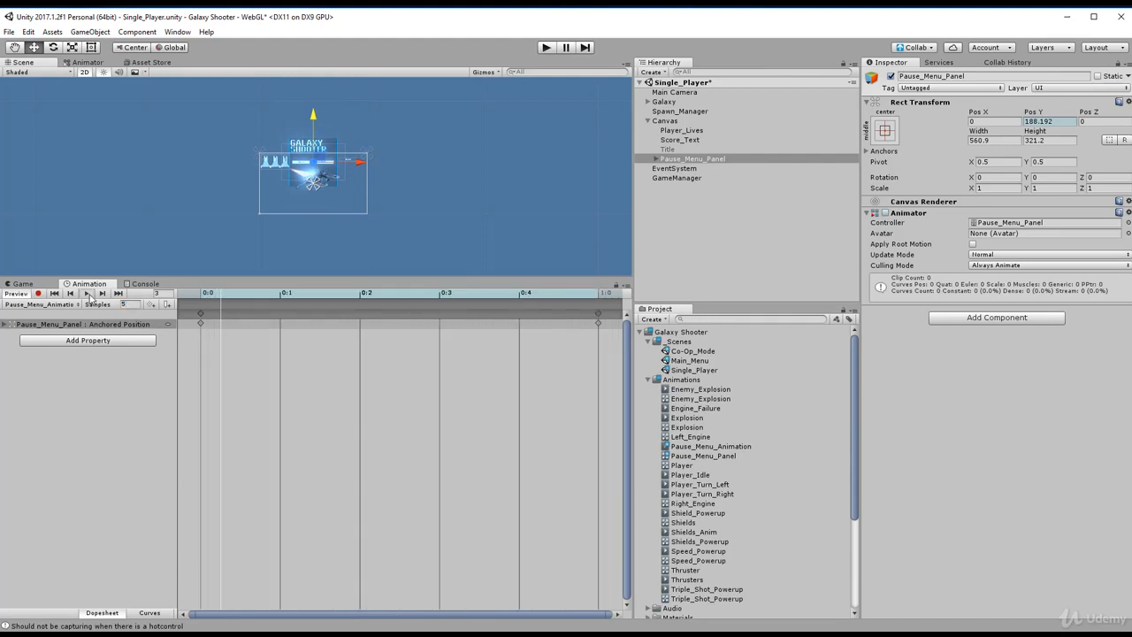
left_click(87, 293)
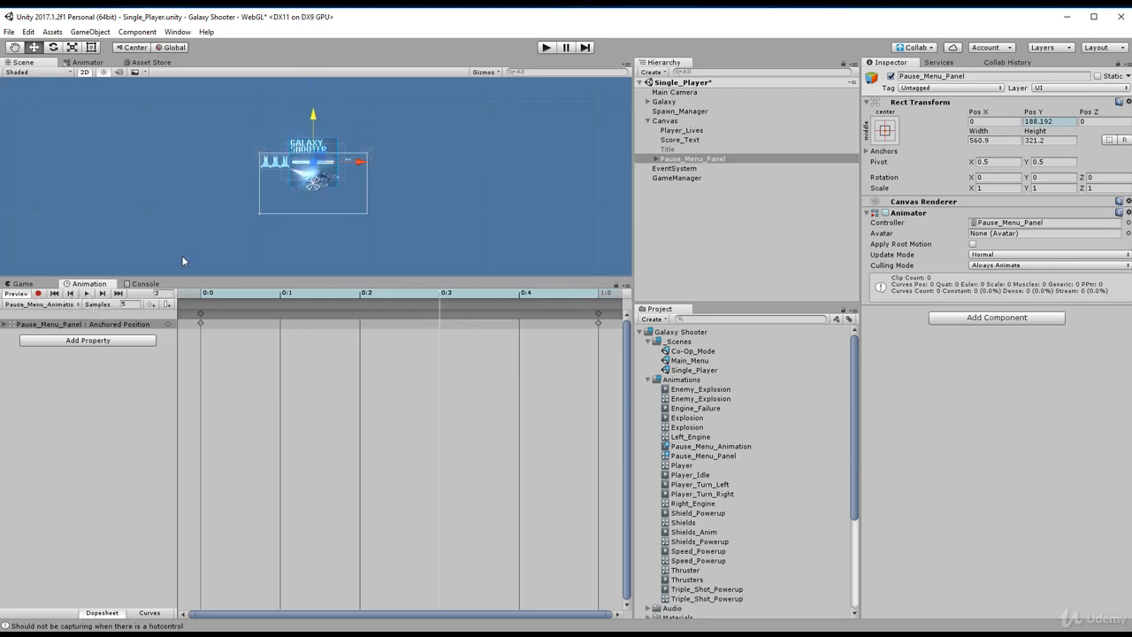
Open the Pause_Menu_Panel animator controller and move the Pause_Menu_Animation state clear of the Any State node.
left_click(688, 150)
left_click(683, 159)
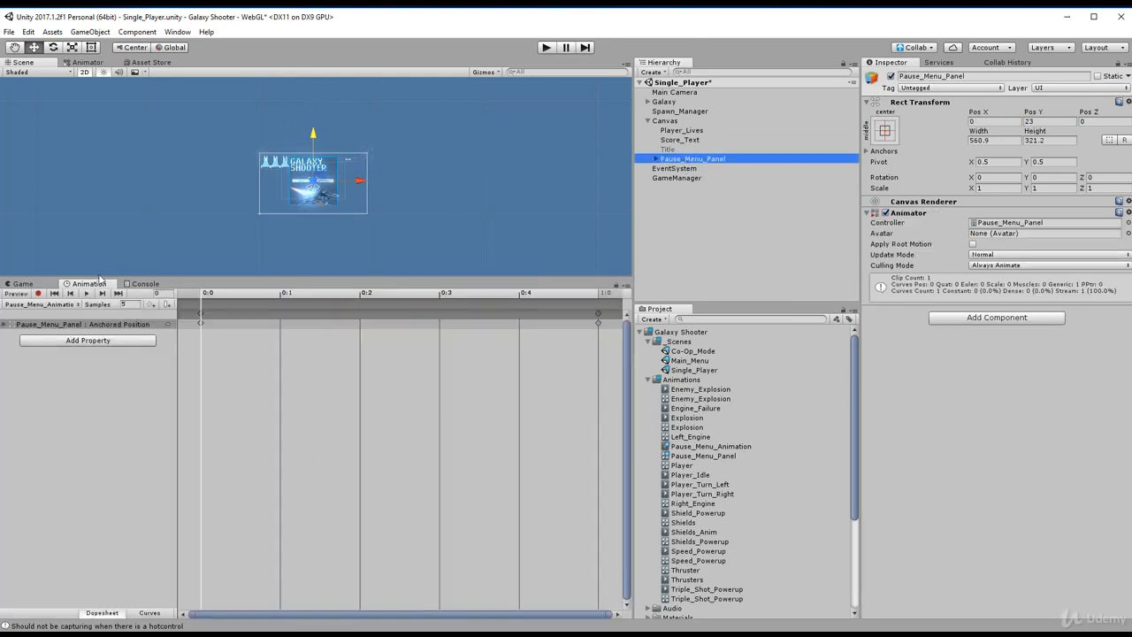
left_click(30, 283)
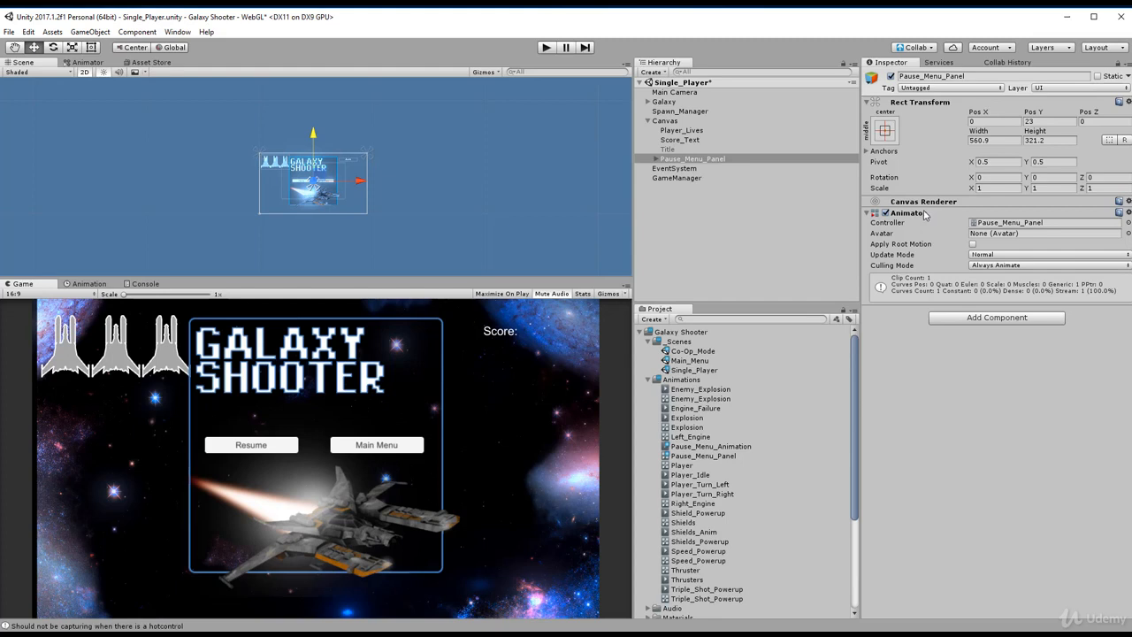
left_click(996, 222)
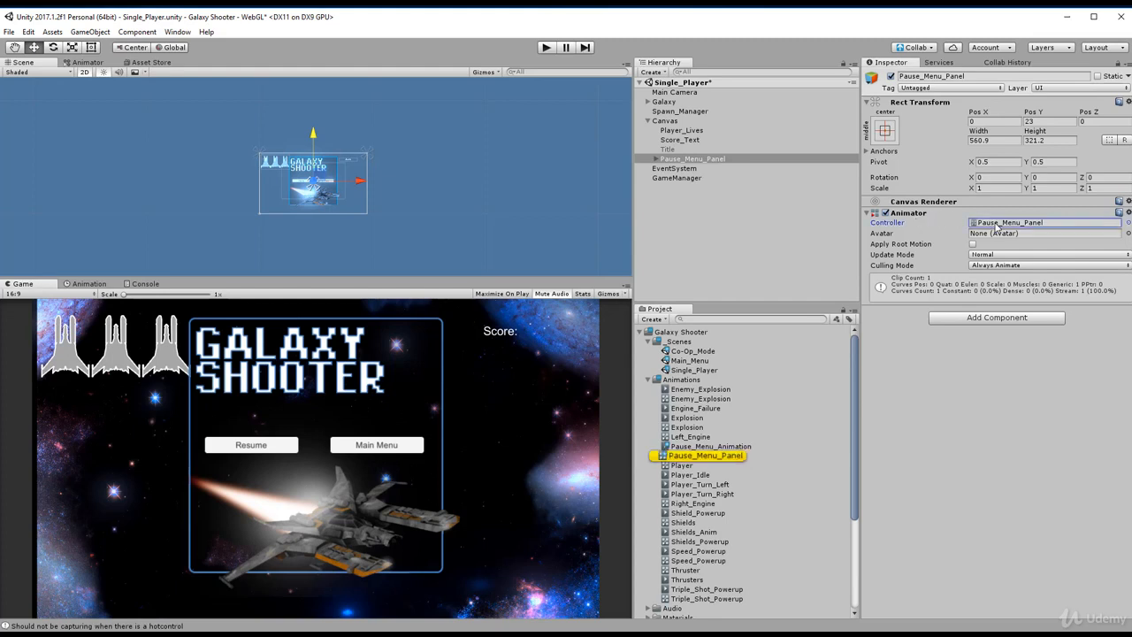
double_click(997, 223)
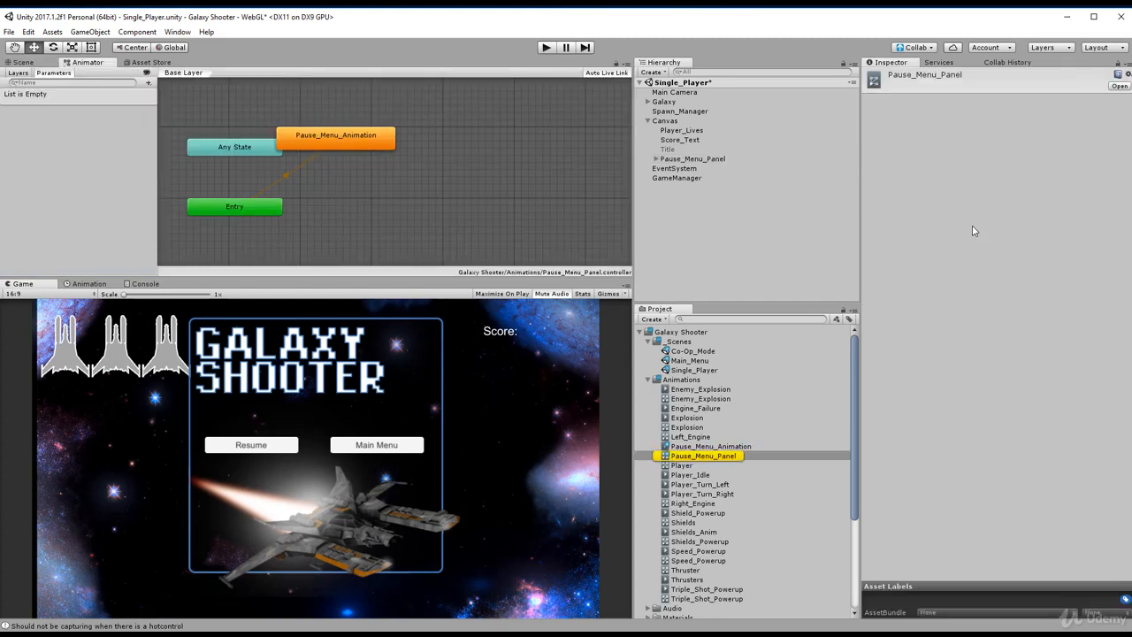
left_click_drag(354, 139, 418, 148)
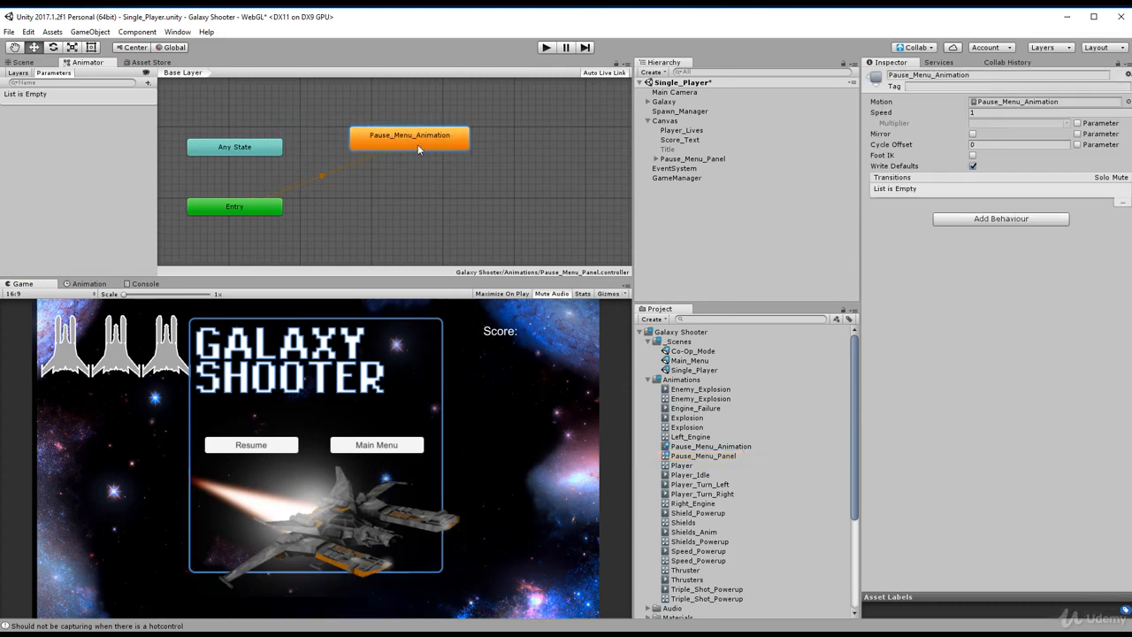
Test-run the scene to watch the pause panel's animation, and stop it.
left_click(547, 47)
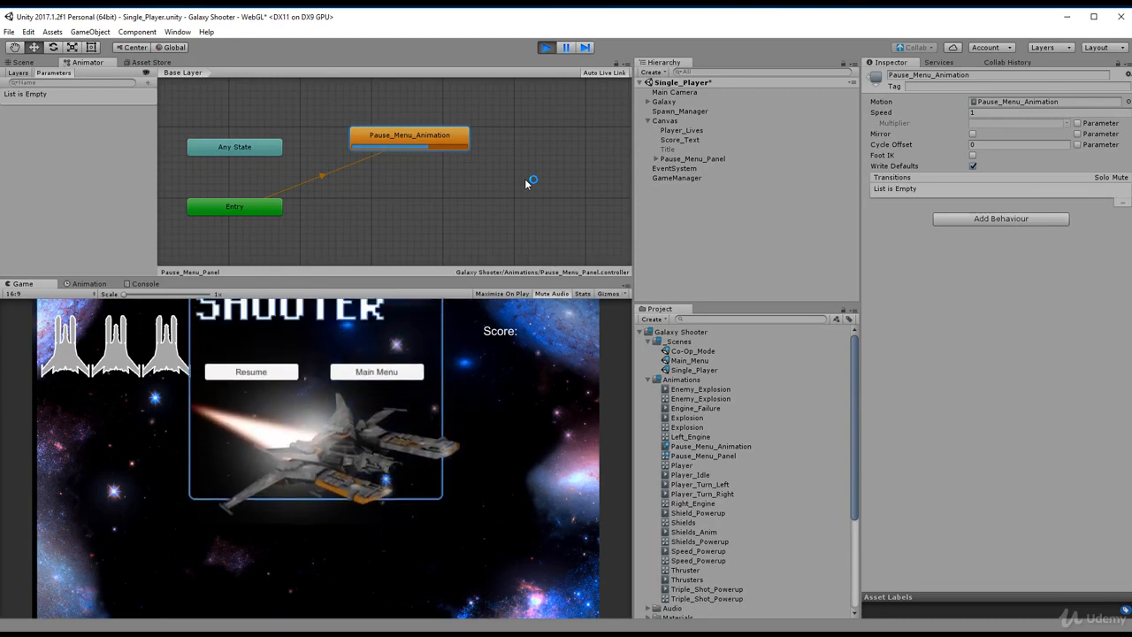
left_click(546, 47)
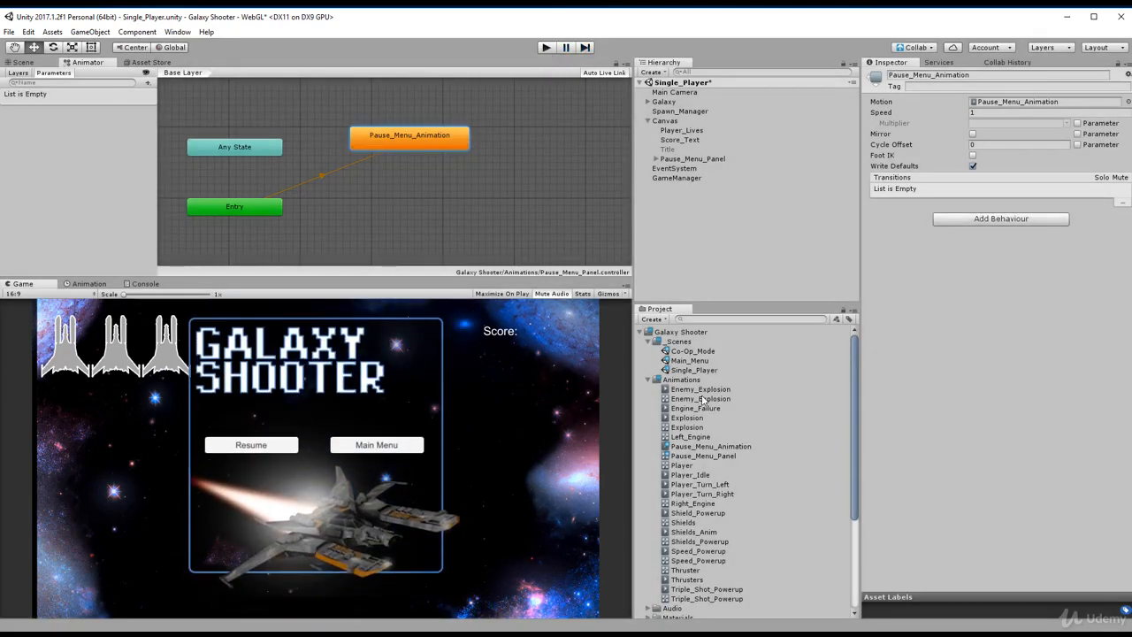
Turn off Loop Time for the Pause_Menu_Animation clip, and test-run the scene to check its playback.
left_click(705, 447)
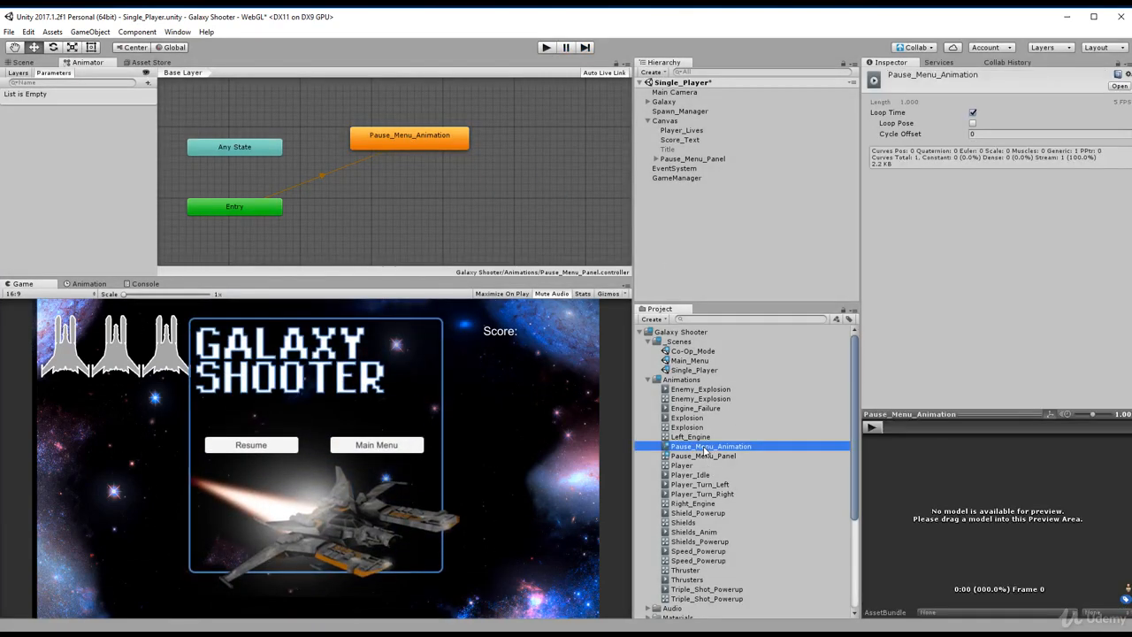
left_click(973, 113)
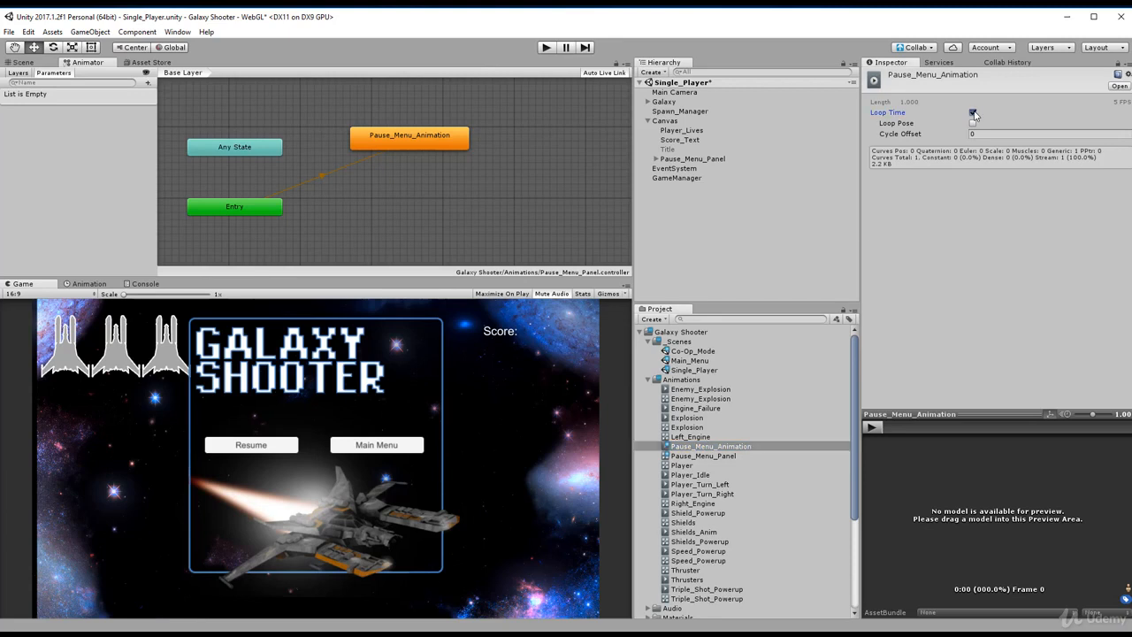
left_click(543, 48)
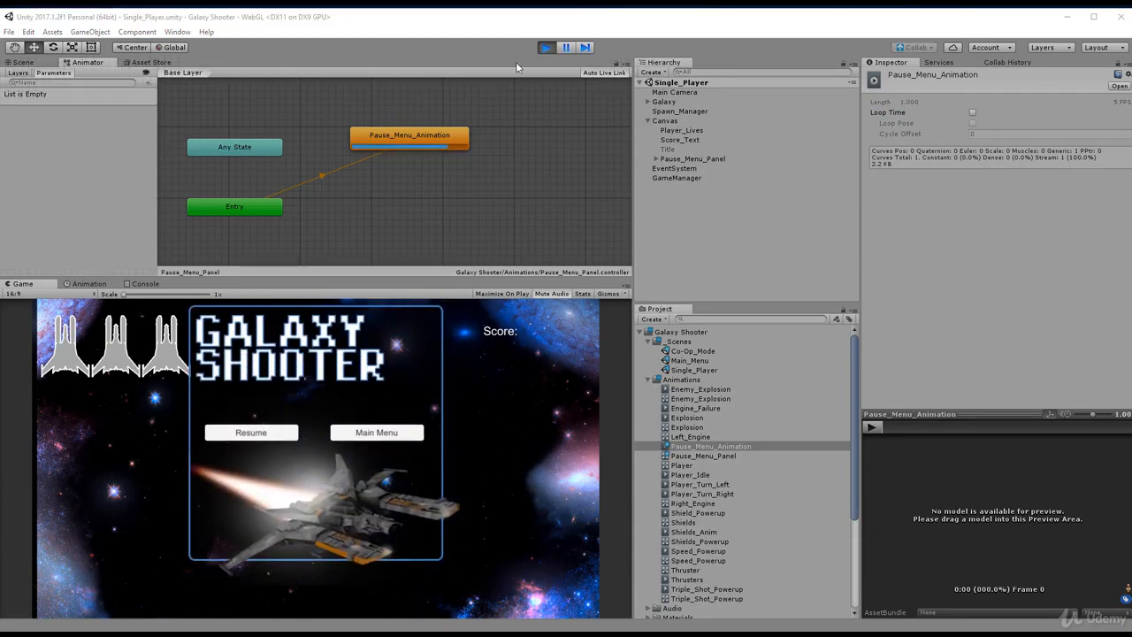
left_click(546, 48)
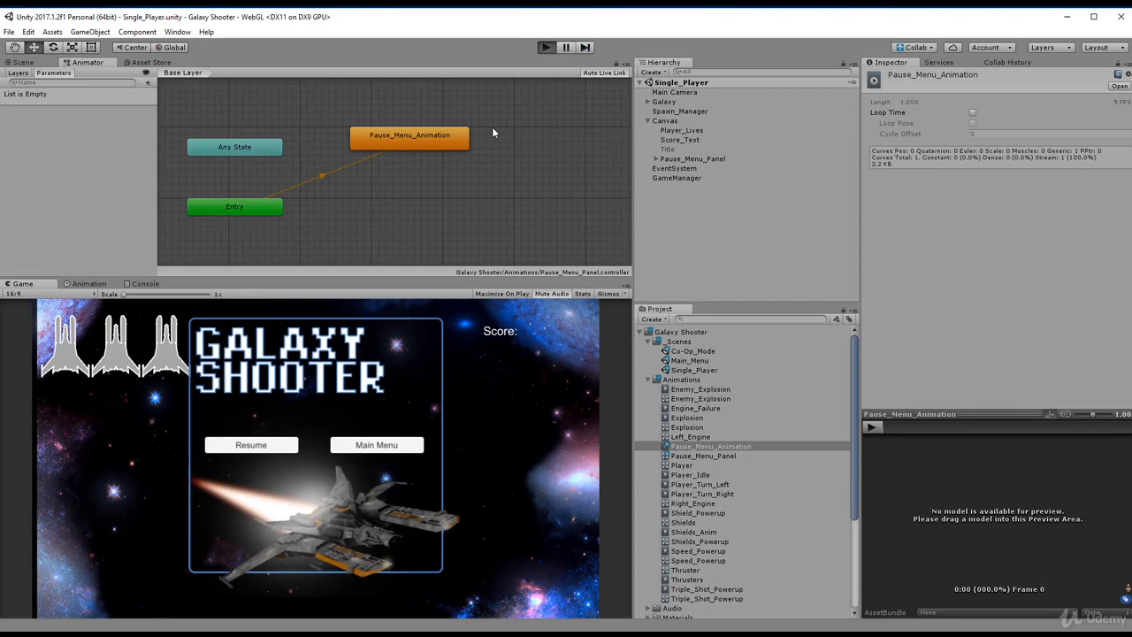
Run the scene again, resume the game from the pause panel, and stop the run.
key("ctrl+p")
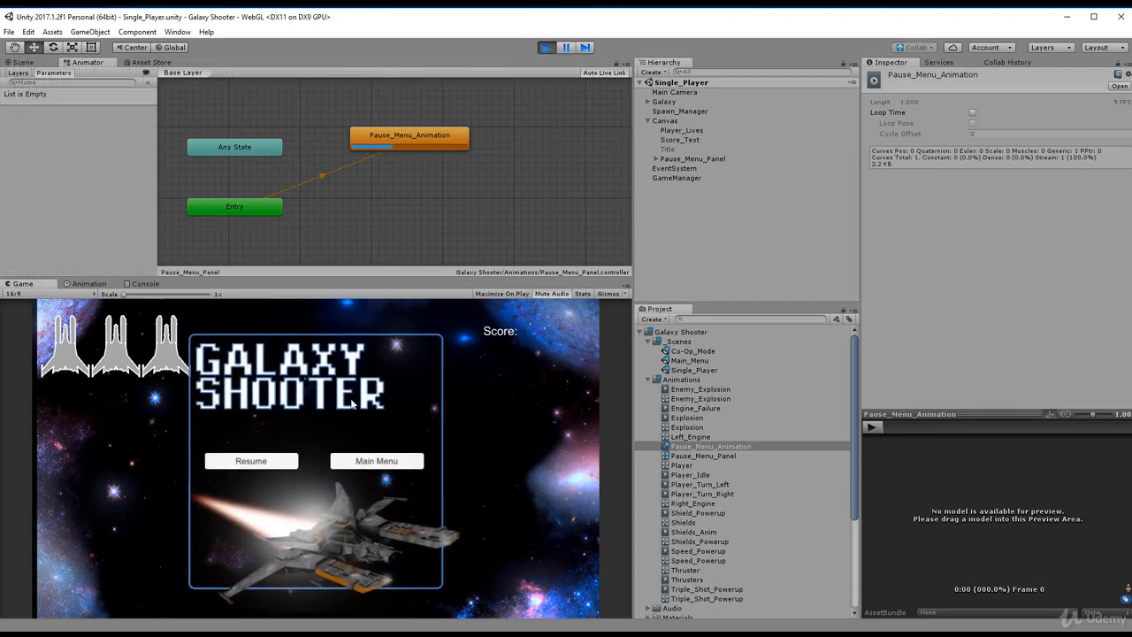
left_click(260, 461)
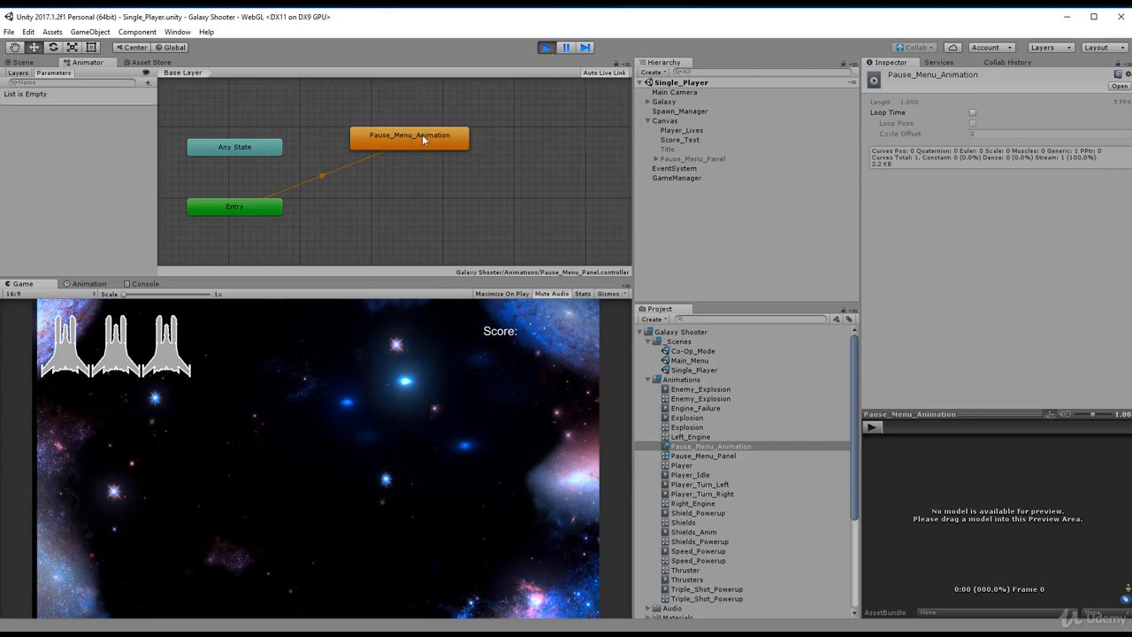
left_click(543, 48)
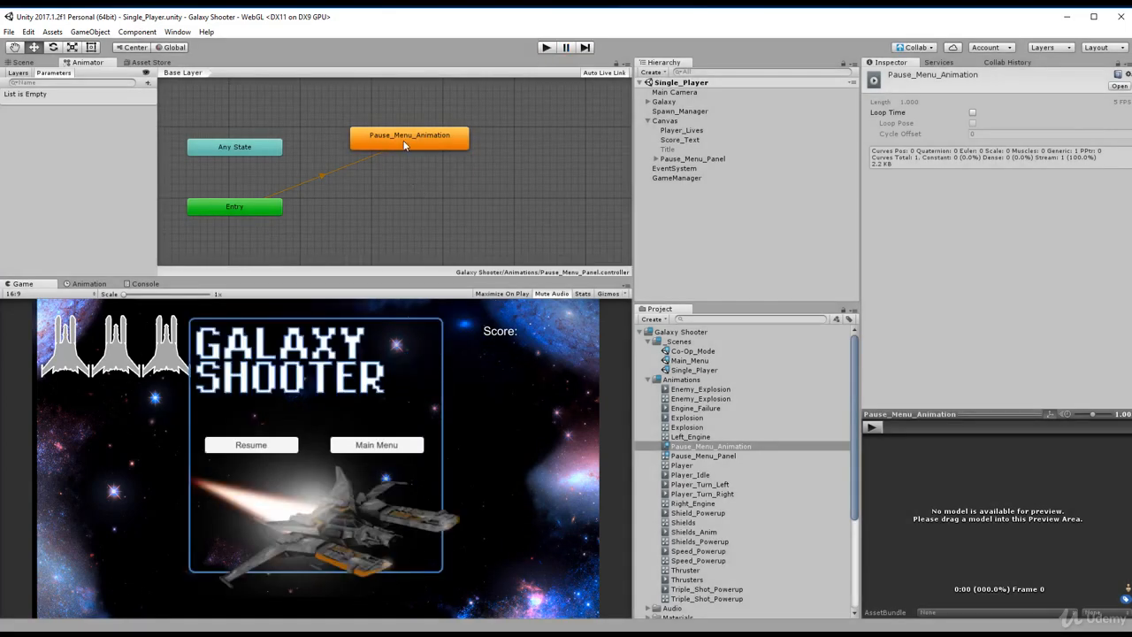
Shift the Pause_Menu_Animation state slightly up and right, and add a new empty state below it.
mouse_move(404, 145)
left_mouse_down()
mouse_move(433, 146)
mouse_move(418, 131)
left_mouse_up()
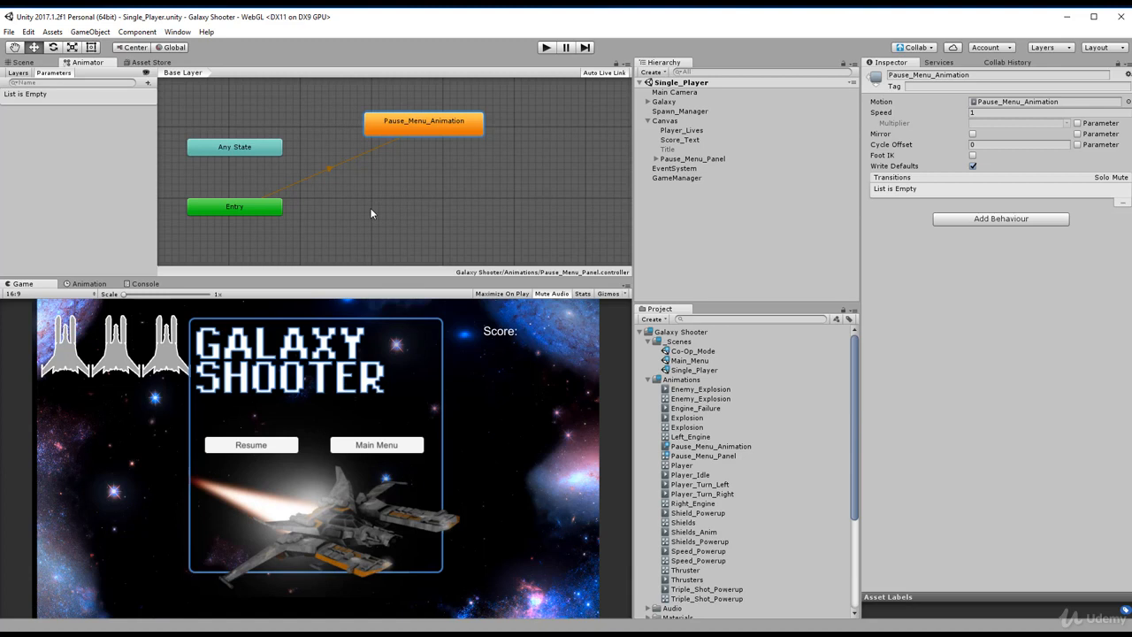
right_click(432, 208)
mouse_move(447, 216)
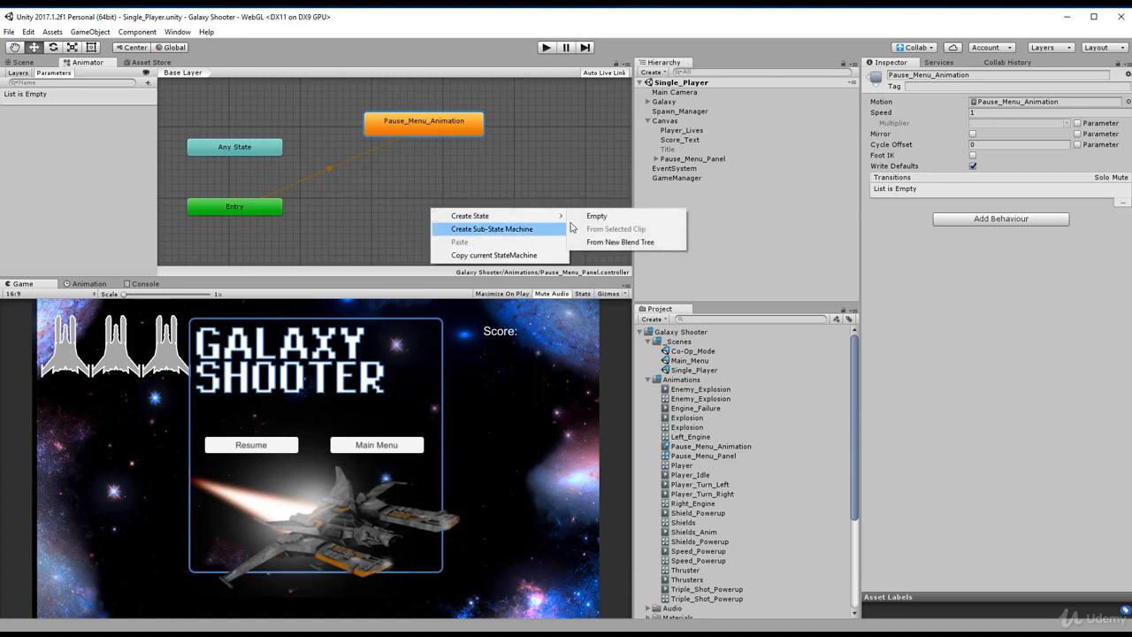
left_click(590, 217)
Rename the Pause_Menu_Animation state as Empty.
left_click(930, 76)
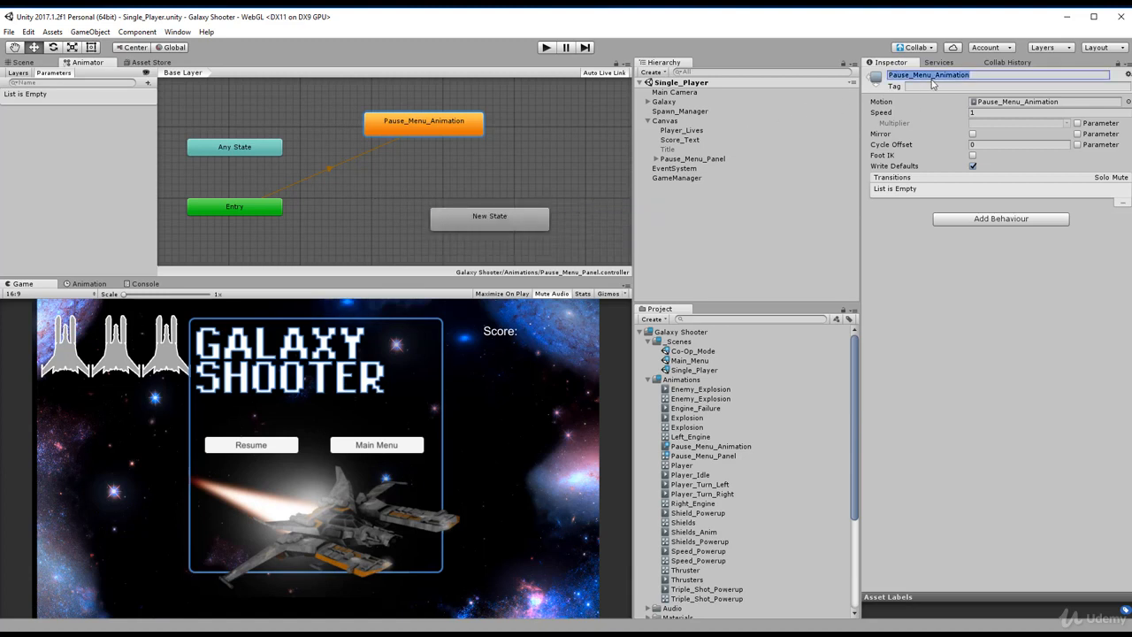
type("Empty")
key("Return")
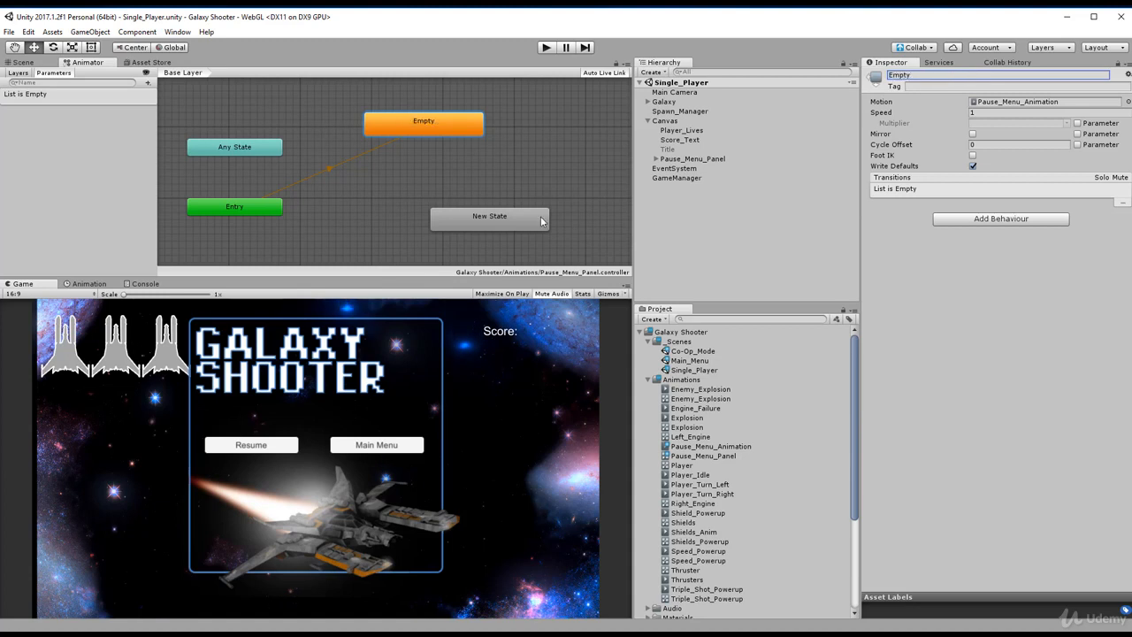
Move the New State node directly beneath the orange default state, level with Entry.
left_click_drag(543, 221, 442, 210)
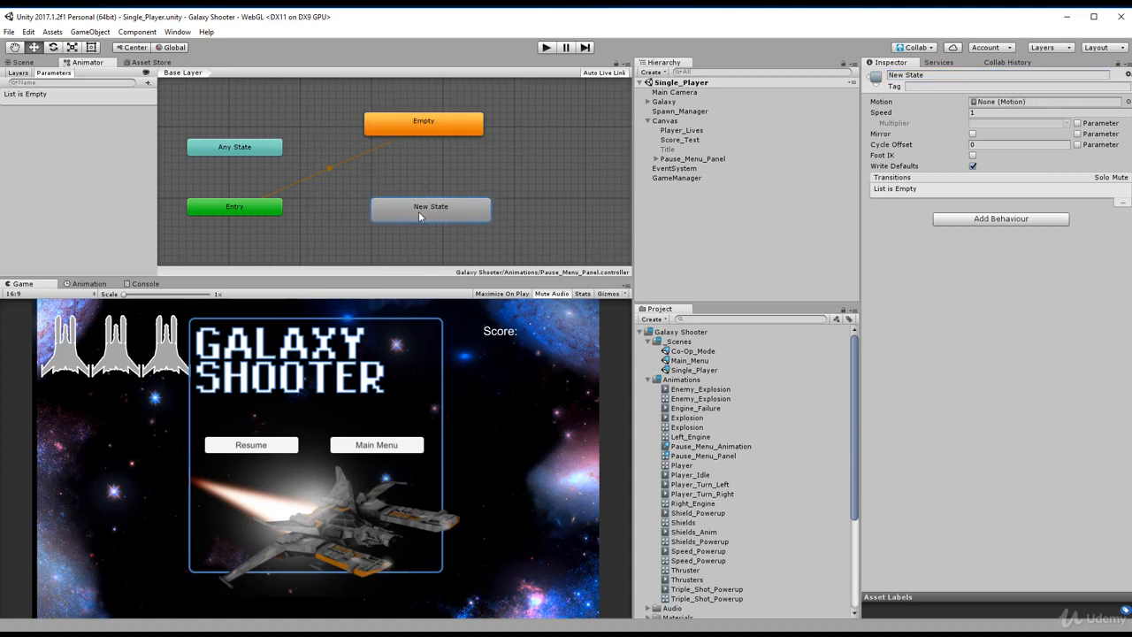
right_click(403, 206)
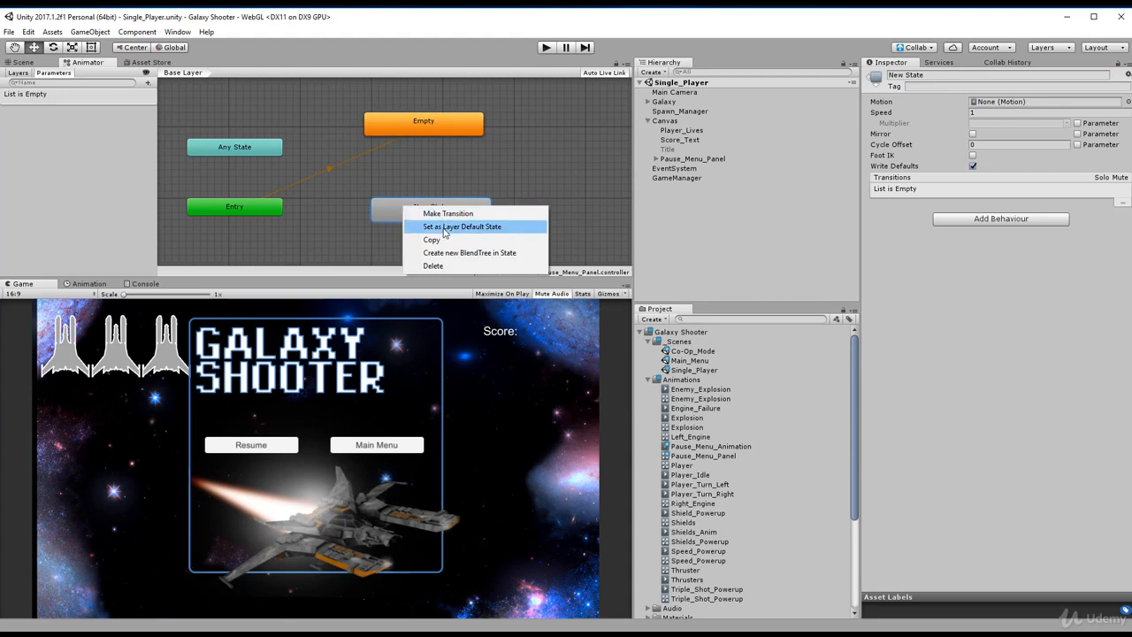
left_click(442, 204)
right_click(445, 206)
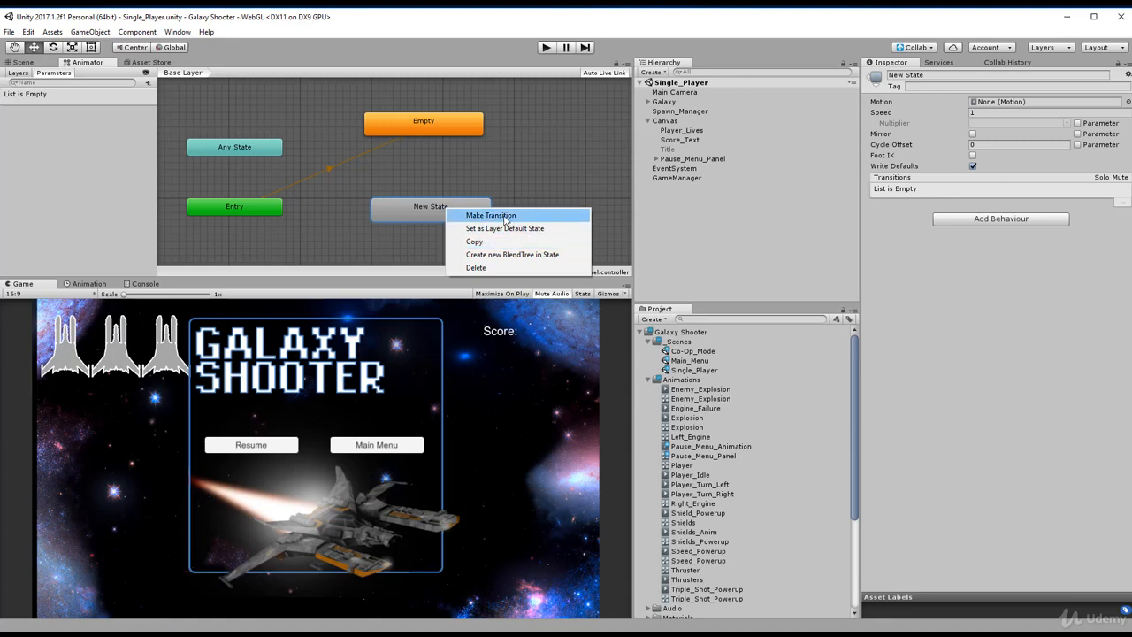
left_click(430, 213)
Rename the orange default state that holds the Pause_Menu_Animation motion as Pause_Menu_Animate.
left_click(436, 129)
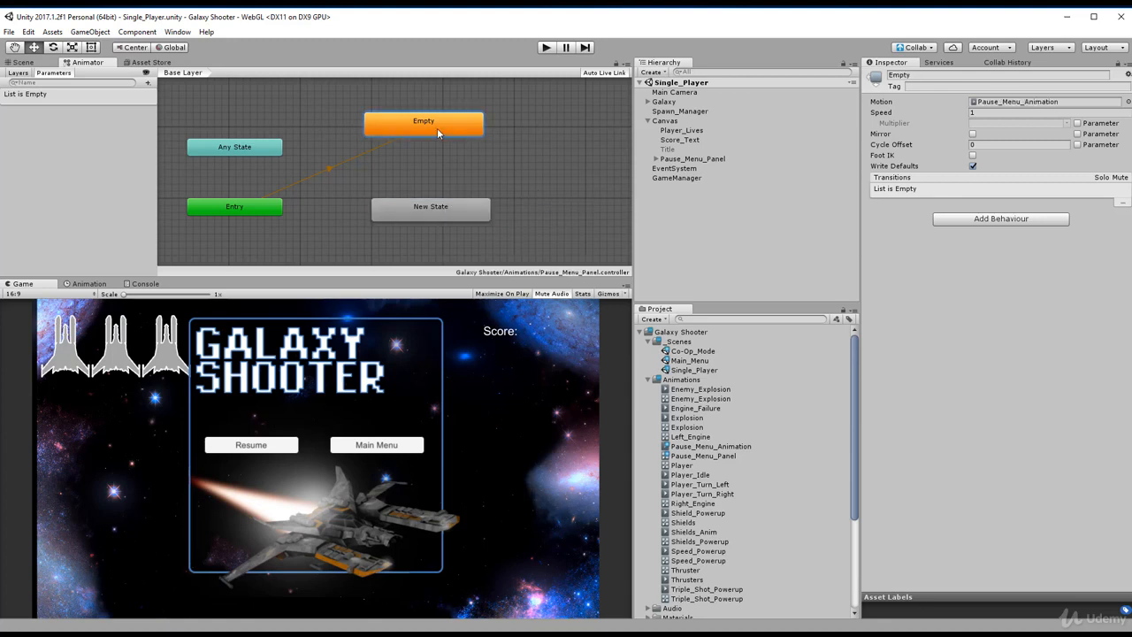
left_click(942, 76)
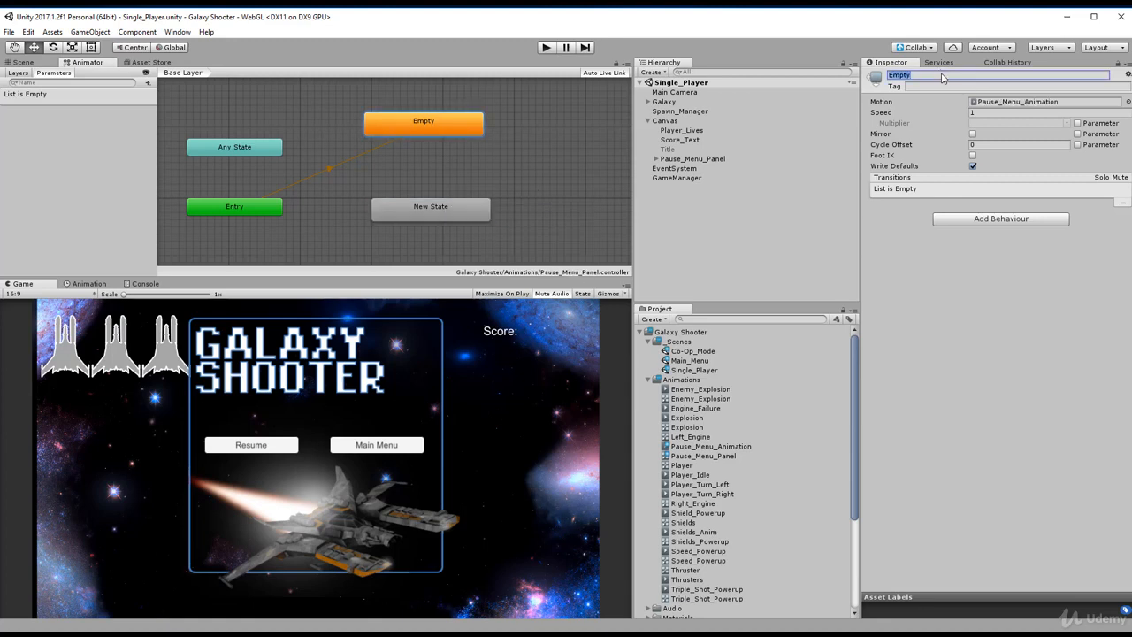
type("Pause")
key("BackSpace")
key("BackSpace")
type("_Menu_Animate")
key("Return")
Rename the New State node as Empty and set it as the layer's default state.
left_click(410, 211)
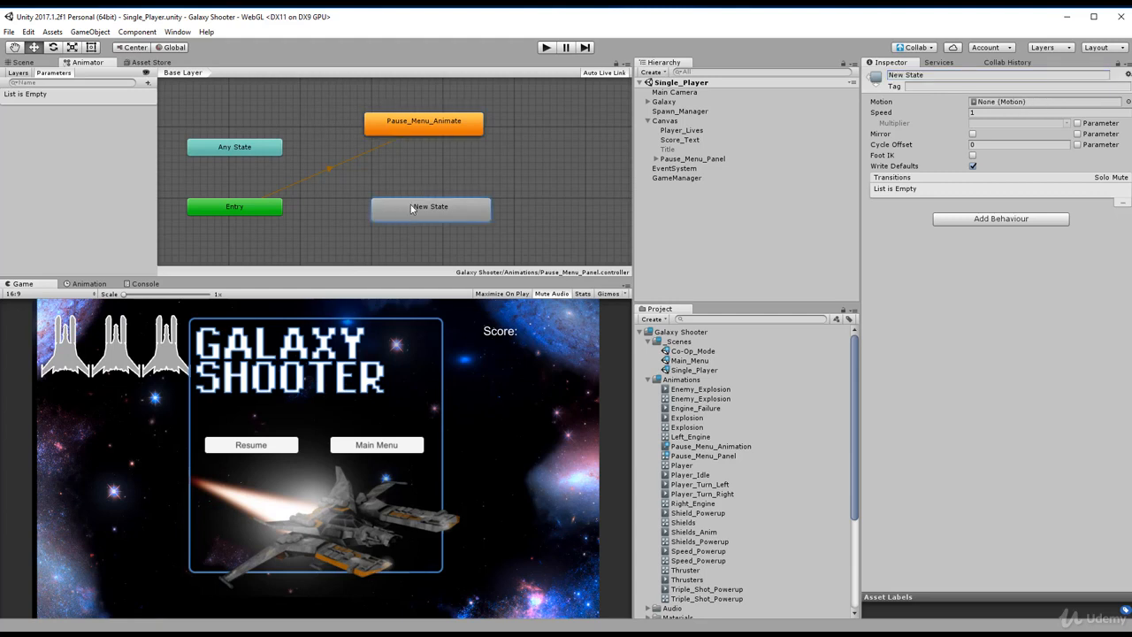
left_click(936, 78)
type("Empty")
key("Return")
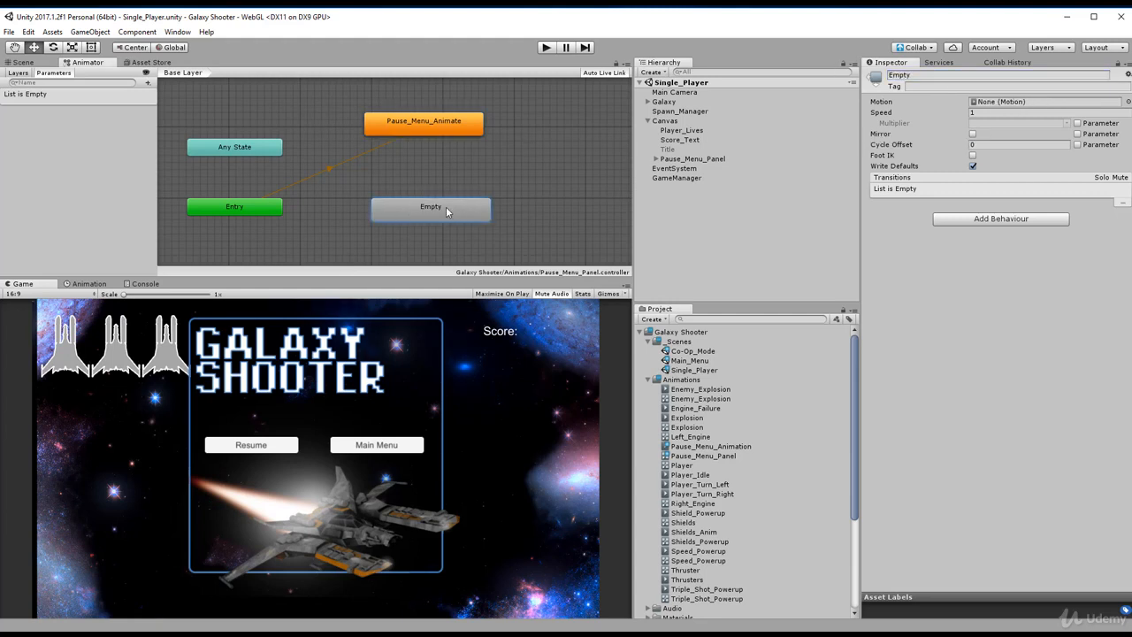
right_click(445, 207)
left_click(492, 229)
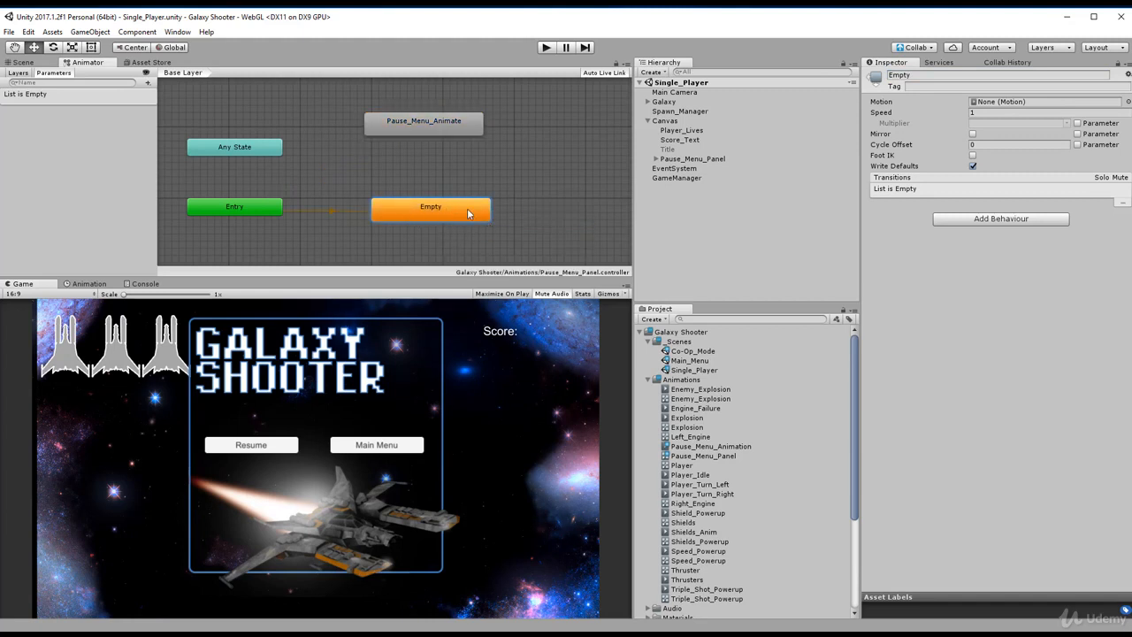
left_click(434, 124)
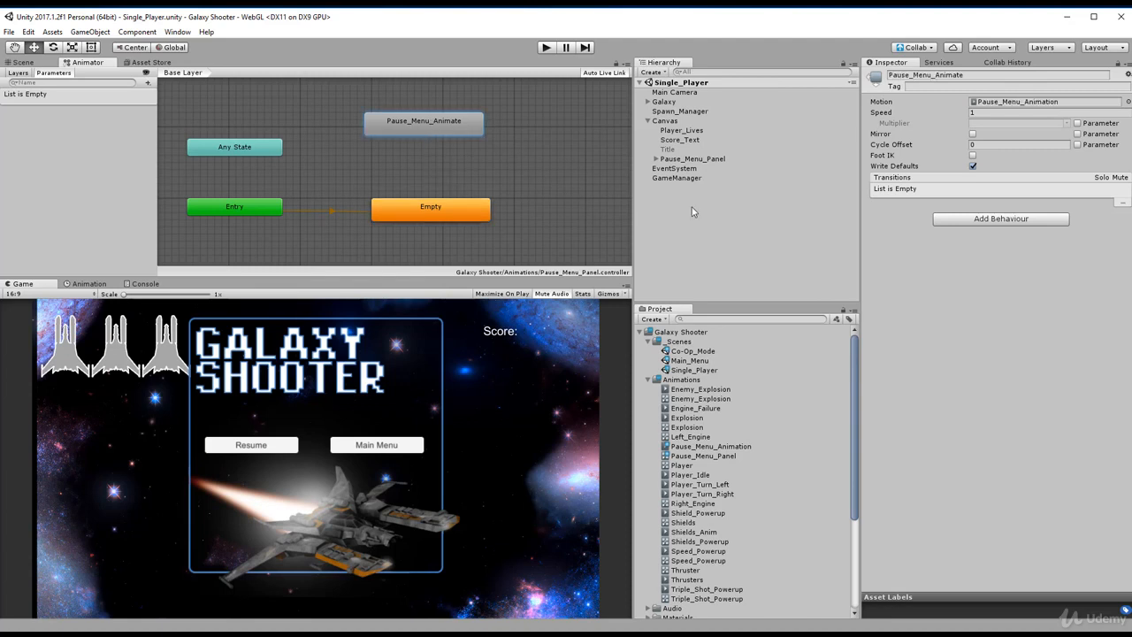
Set the Pos Y of Pause_Menu_Panel to 500 so that it sits above the canvas.
left_click(692, 160)
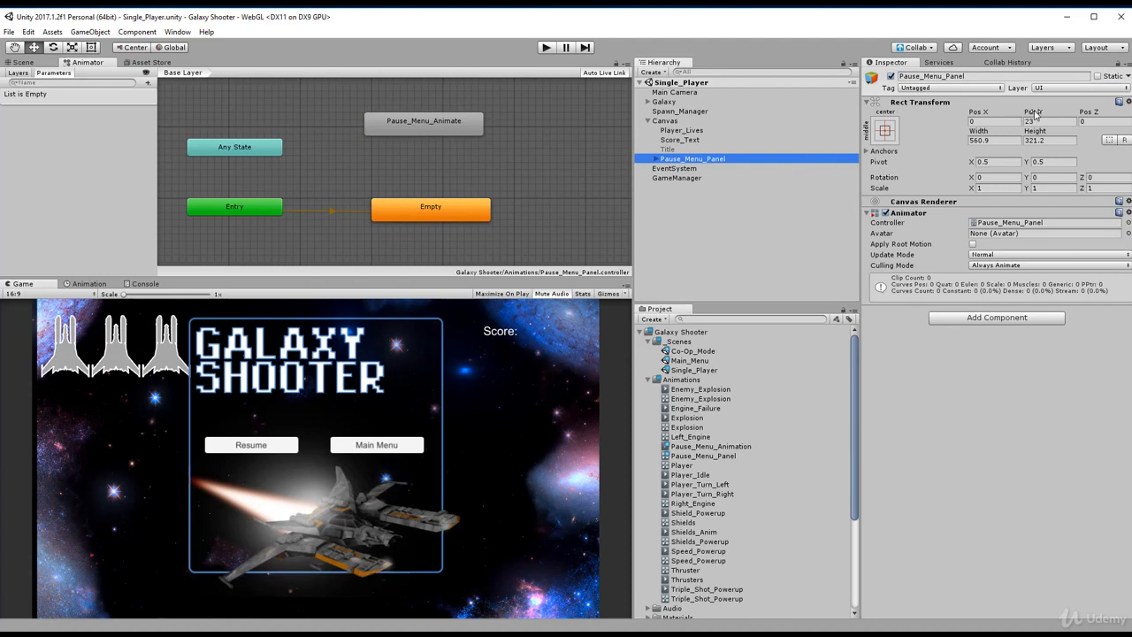
left_click_drag(1028, 115, 1120, 121)
left_click(676, 159)
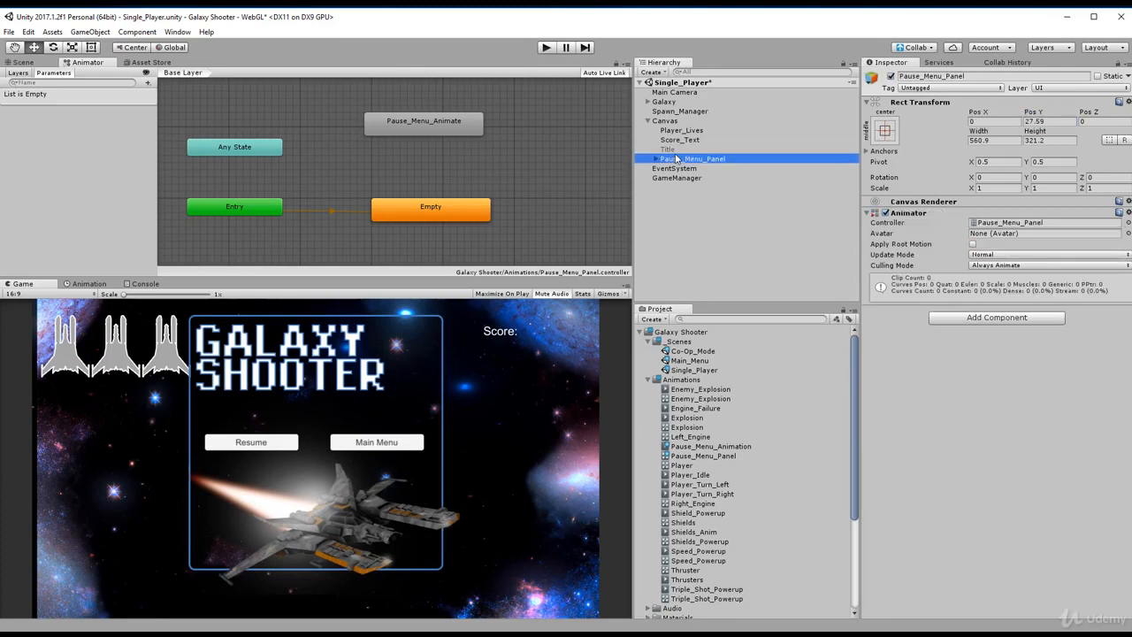
left_click_drag(1030, 111, 1061, 112)
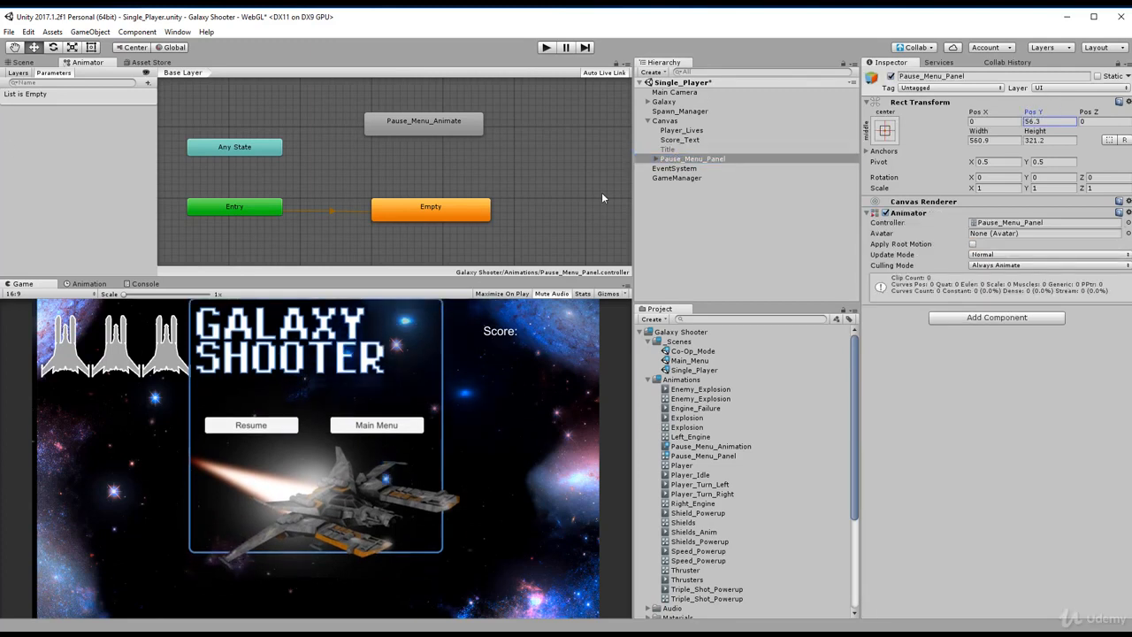
left_click(1047, 121)
type("15")
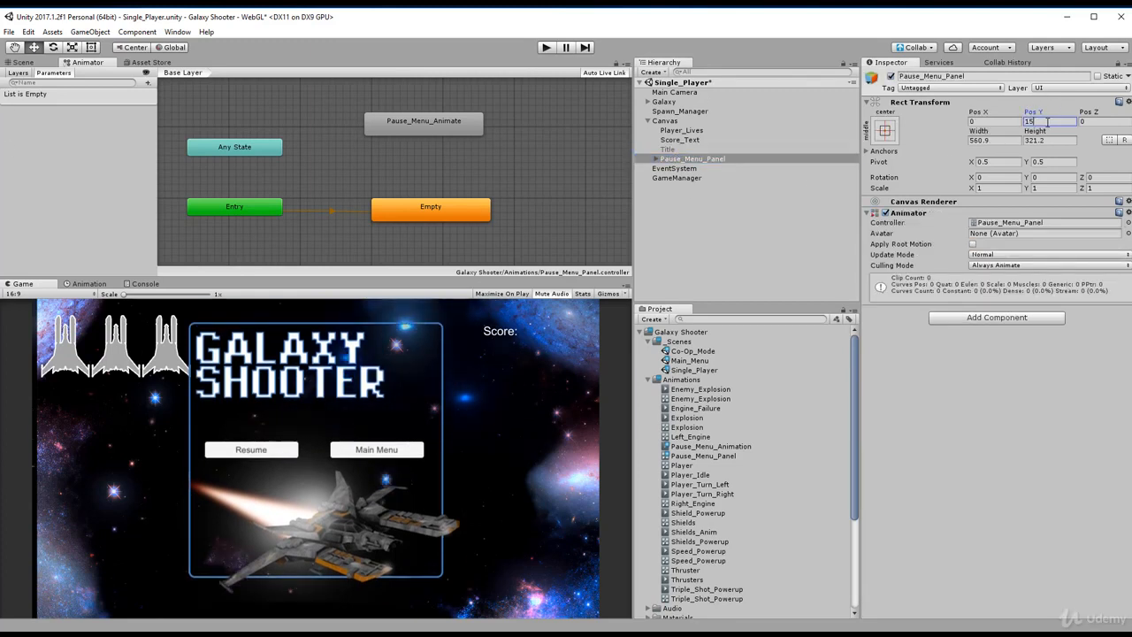
type("0")
key("BackSpace")
key("BackSpace")
key("BackSpace")
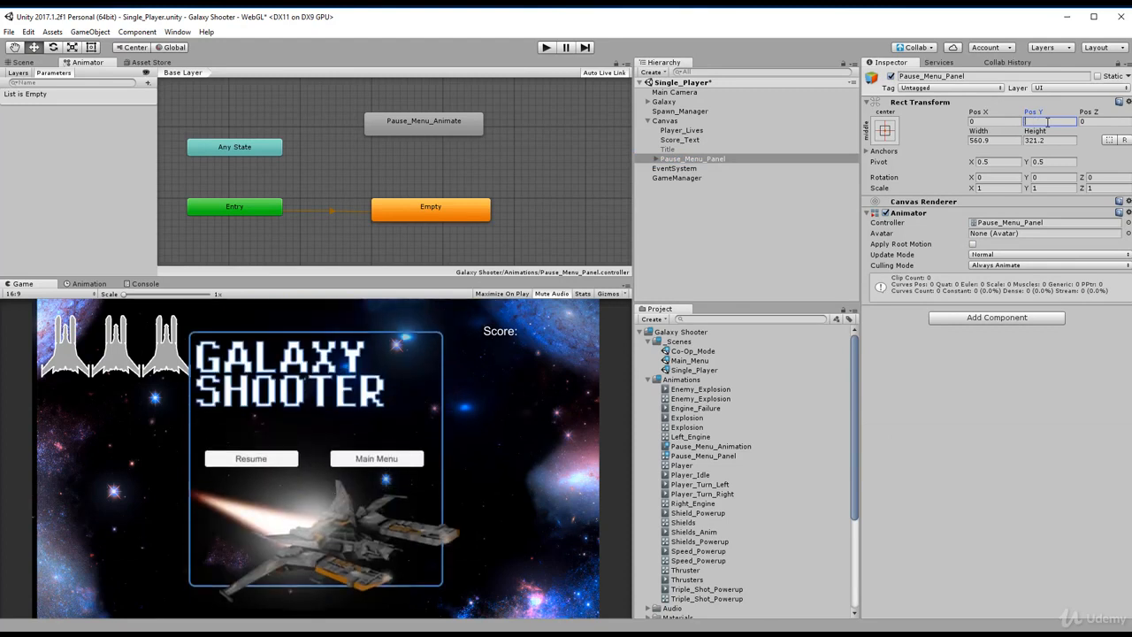
type("500")
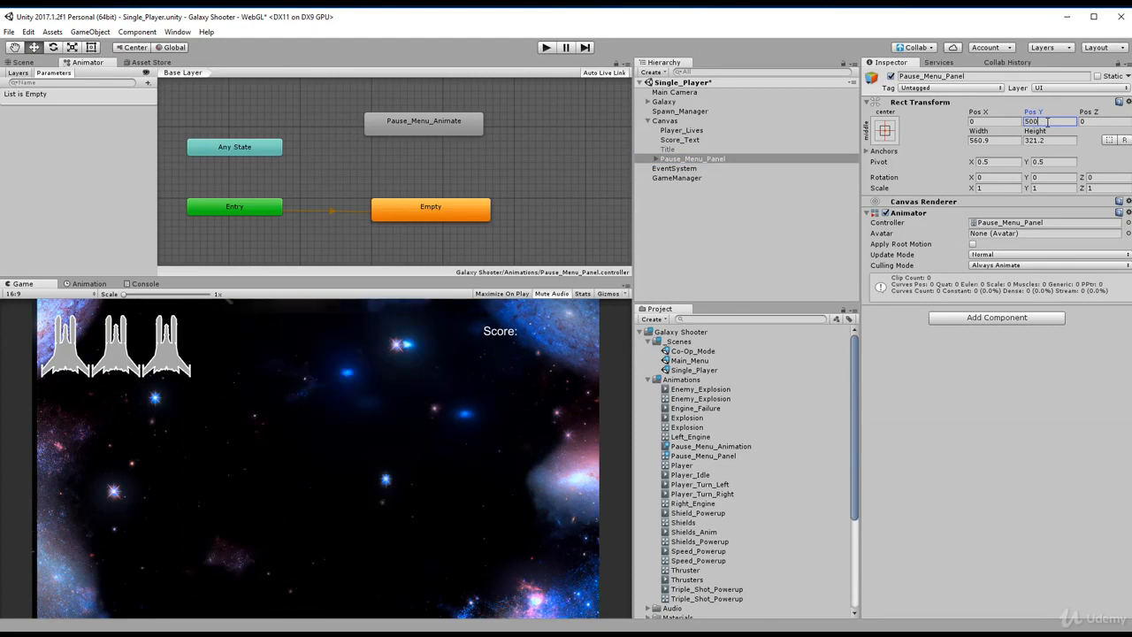
left_click(694, 158)
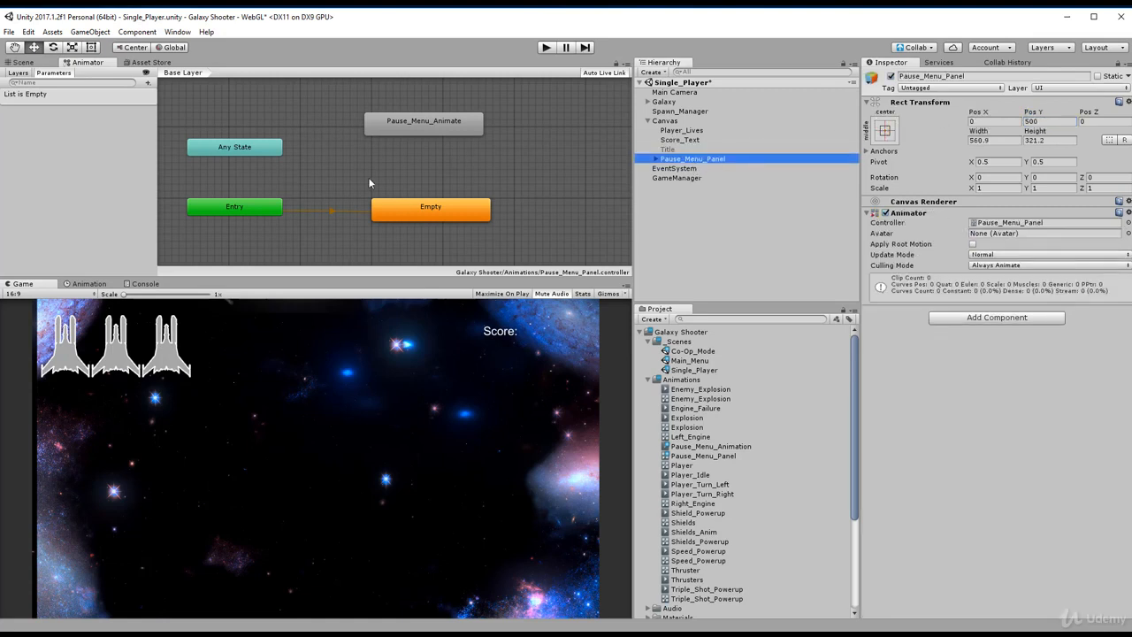
left_click(383, 180)
right_click(418, 211)
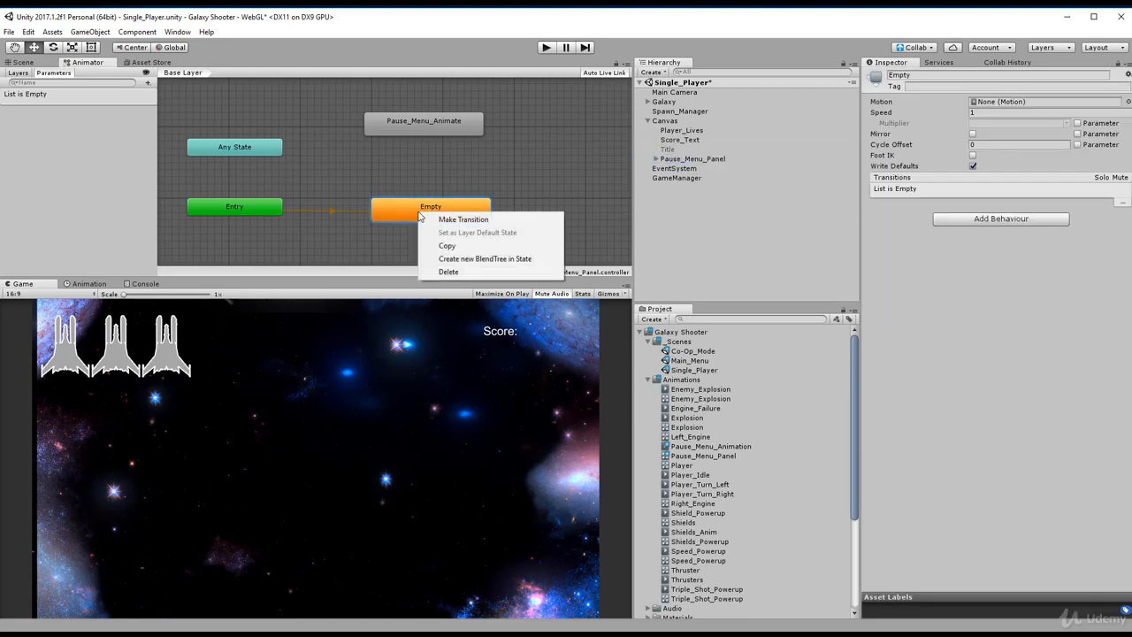
left_click(403, 186)
Shift the Pause_Menu_Animate state slightly to the right above the Empty state.
left_click(422, 127)
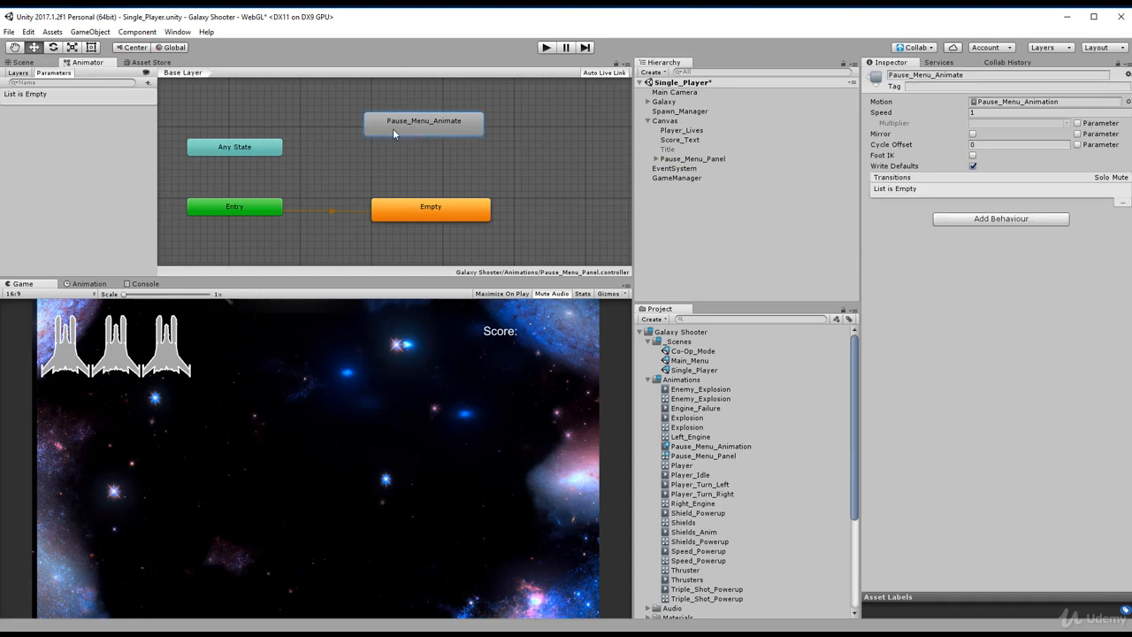
left_click_drag(397, 131, 422, 134)
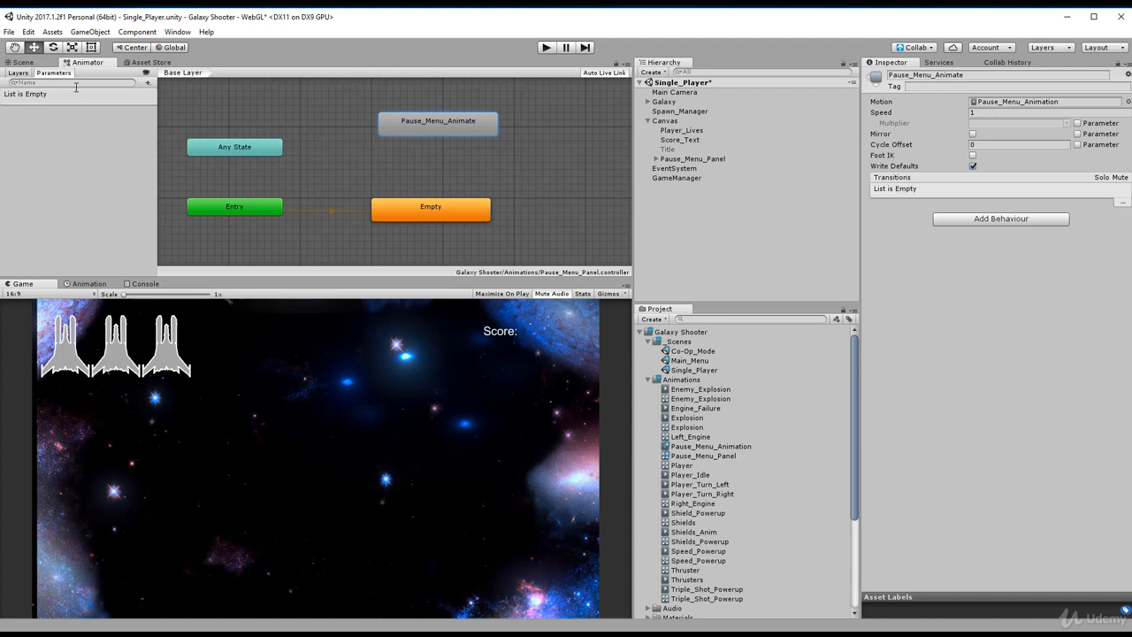
Add a Bool parameter named isPaused to the animator controller and turn its default value on.
left_click(147, 85)
left_click(74, 140)
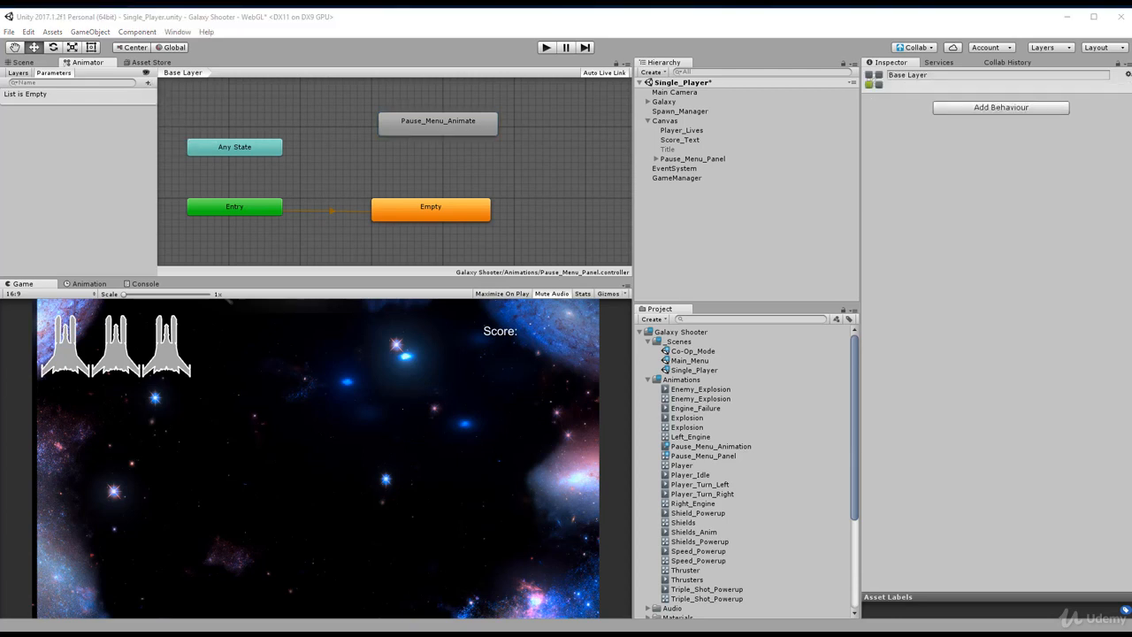
left_click(148, 85)
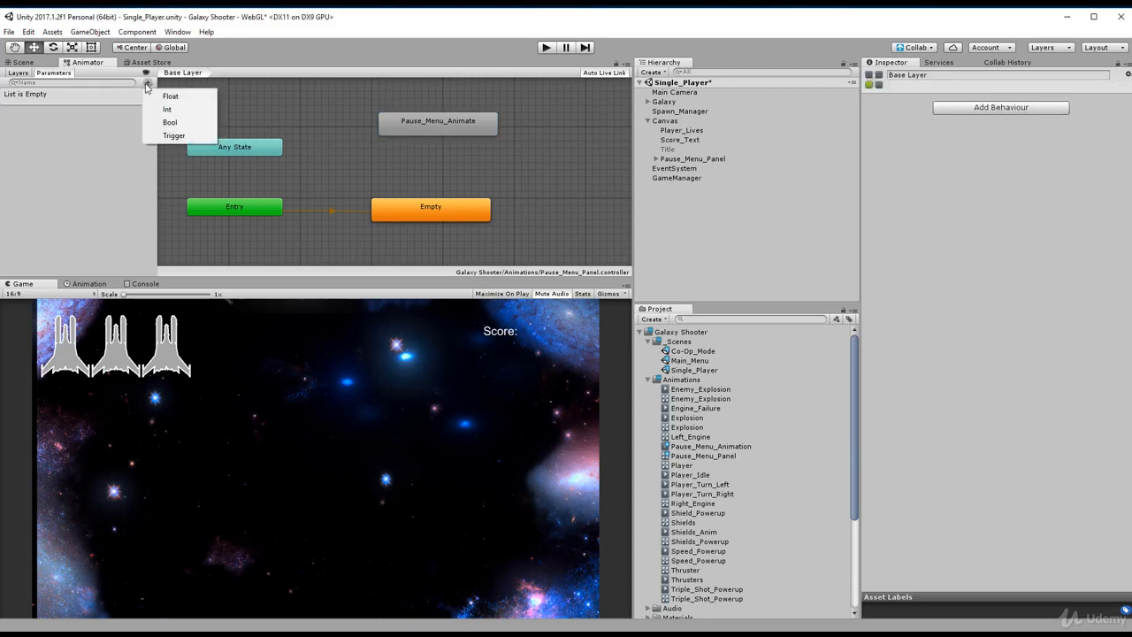
left_click(170, 123)
type("isPaused")
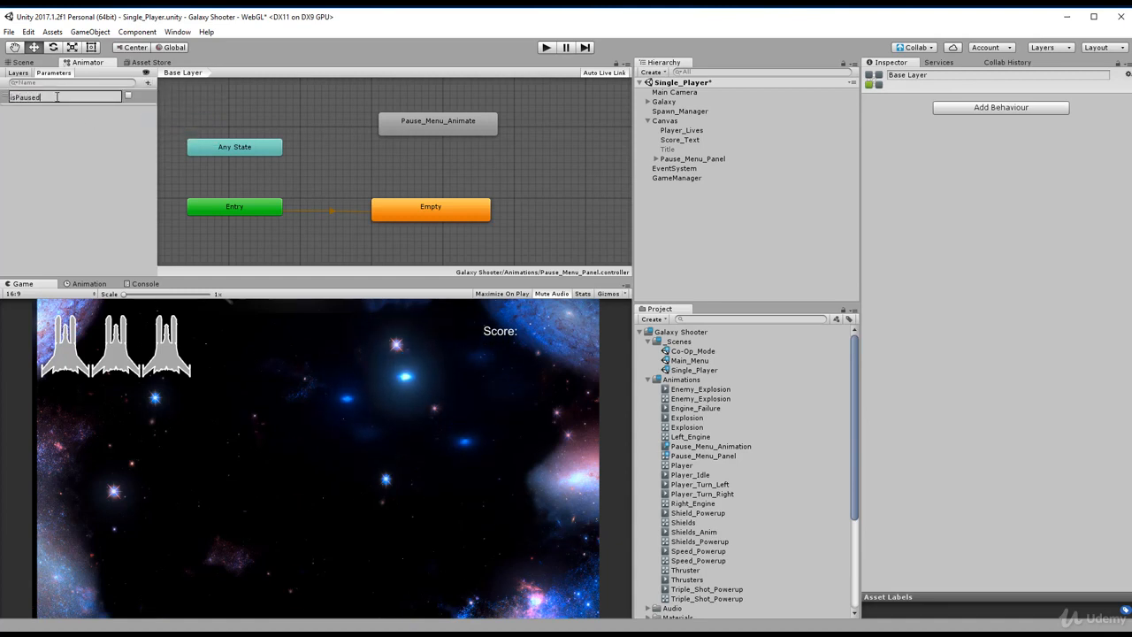
key("Return")
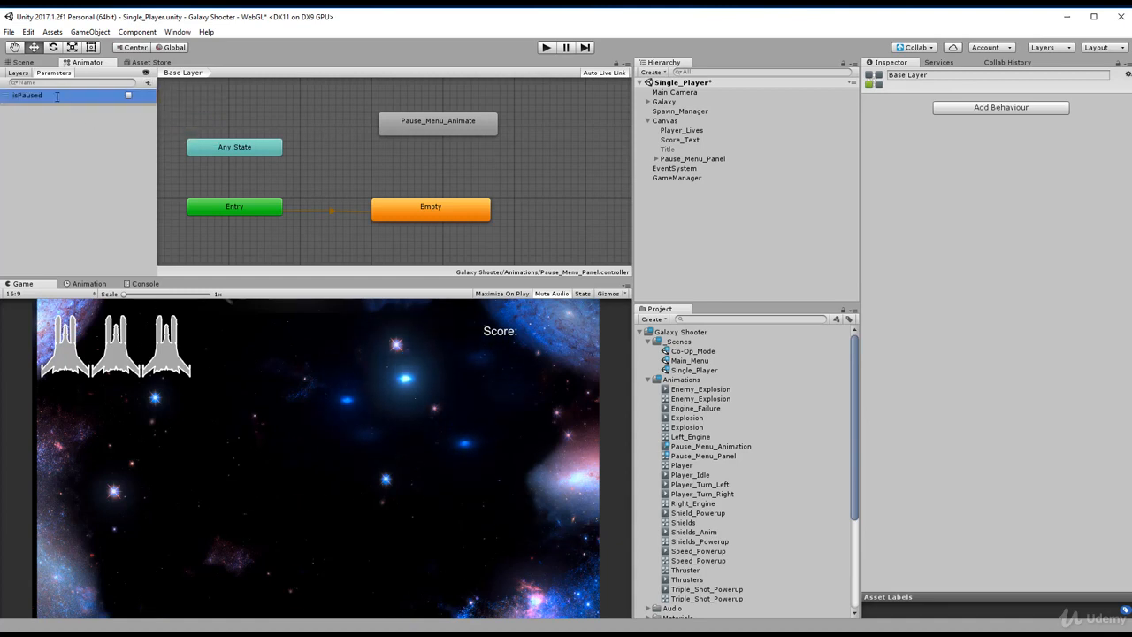
left_click(128, 96)
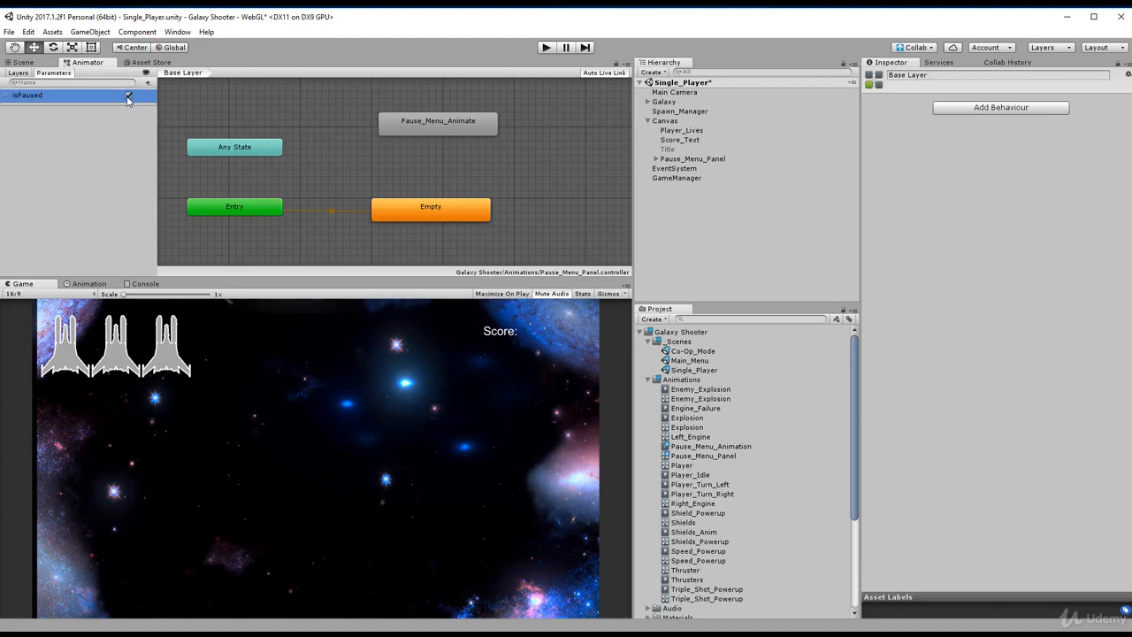
Turn off the default value of isPaused and create a transition from the Empty state to Pause_Menu_Animate.
left_click(128, 96)
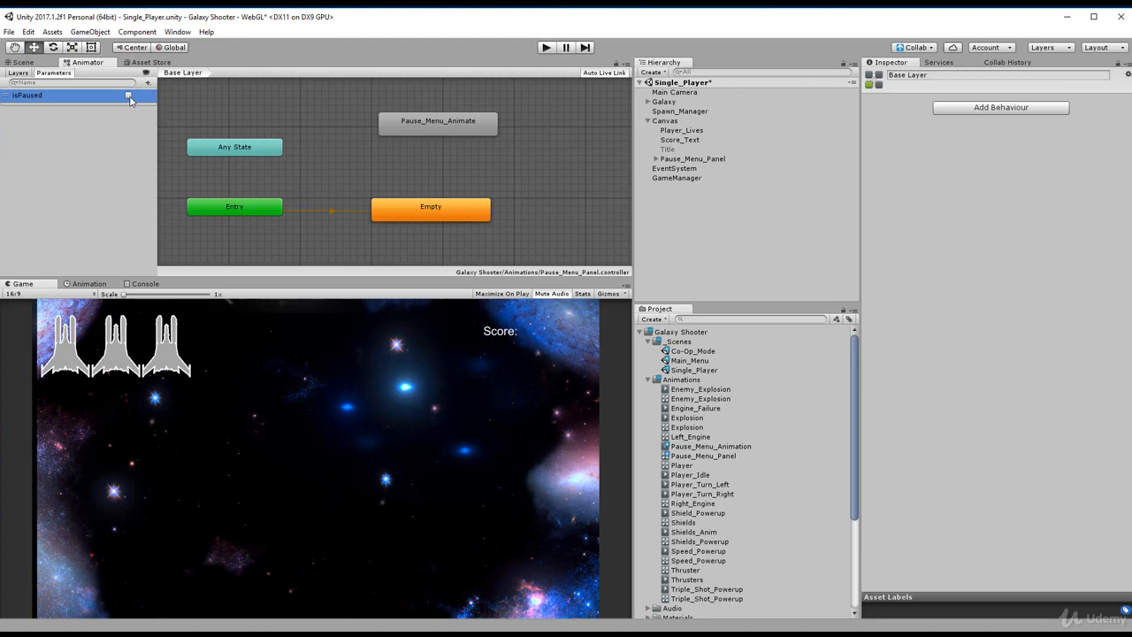
left_click(431, 207)
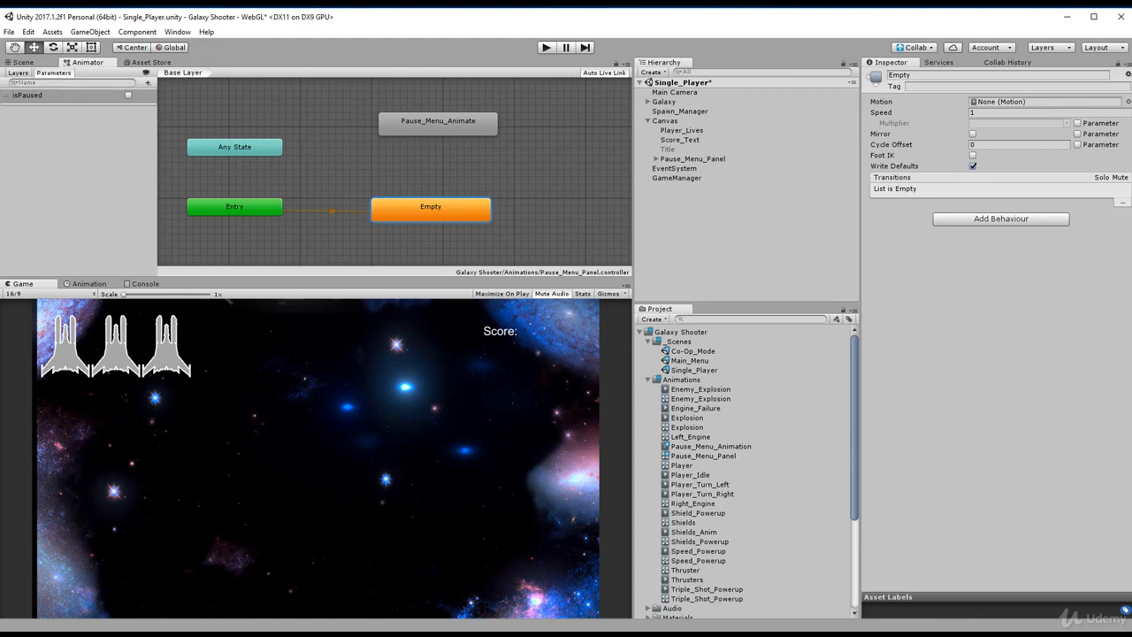
left_click(33, 96)
left_click(412, 213)
right_click(444, 206)
left_click(477, 212)
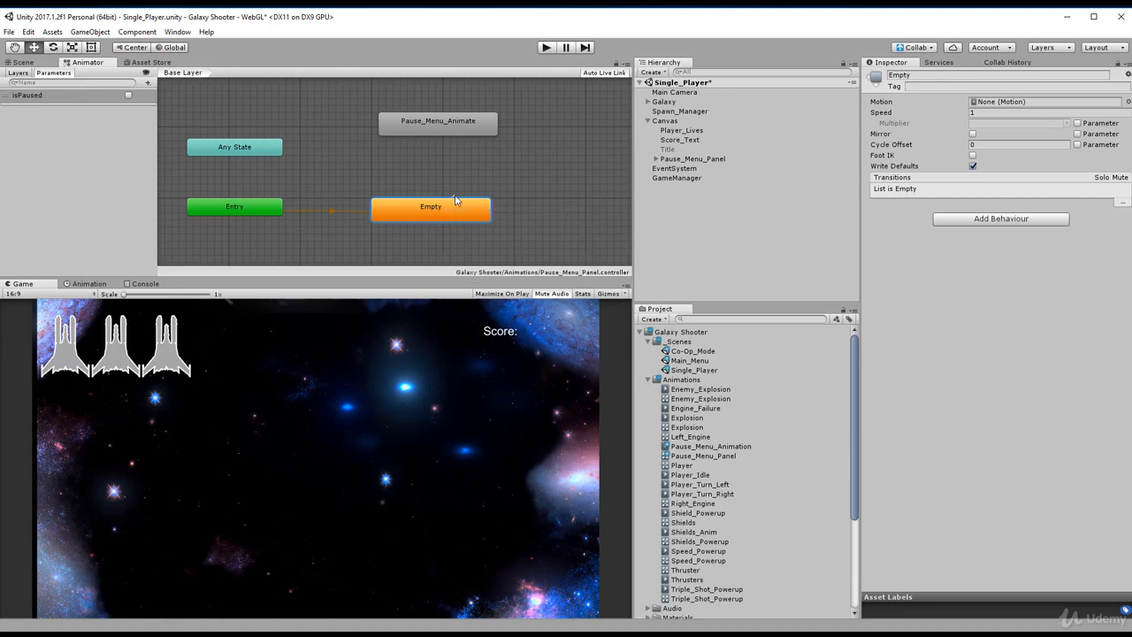
left_click(441, 125)
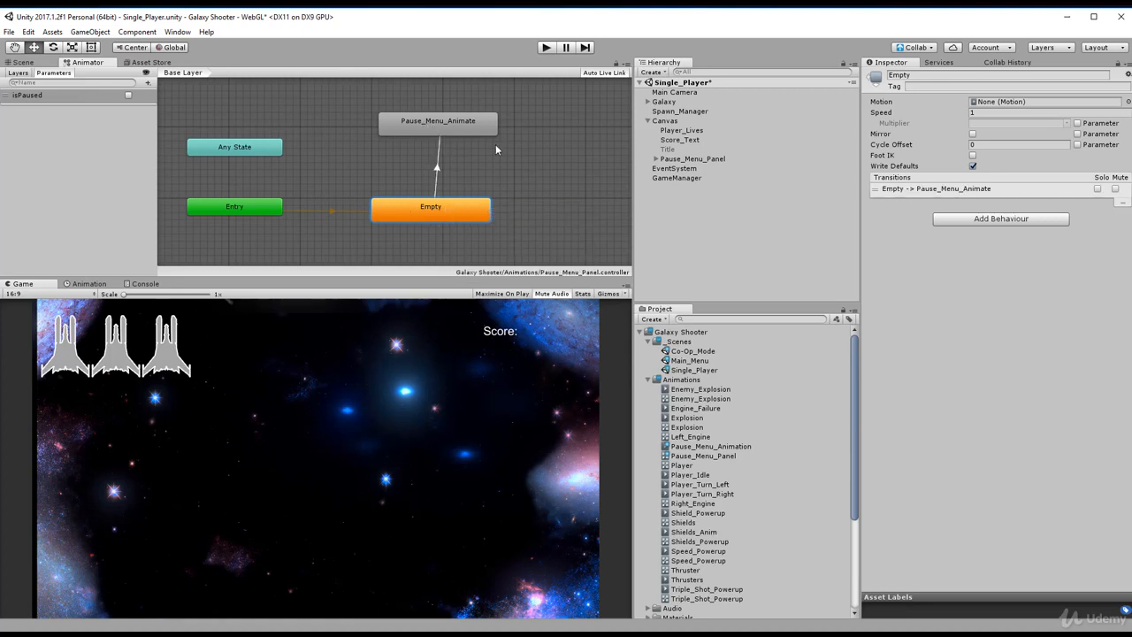
Add the condition isPaused true to the transition from Empty to Pause_Menu_Animate and save the scene.
left_click(440, 169)
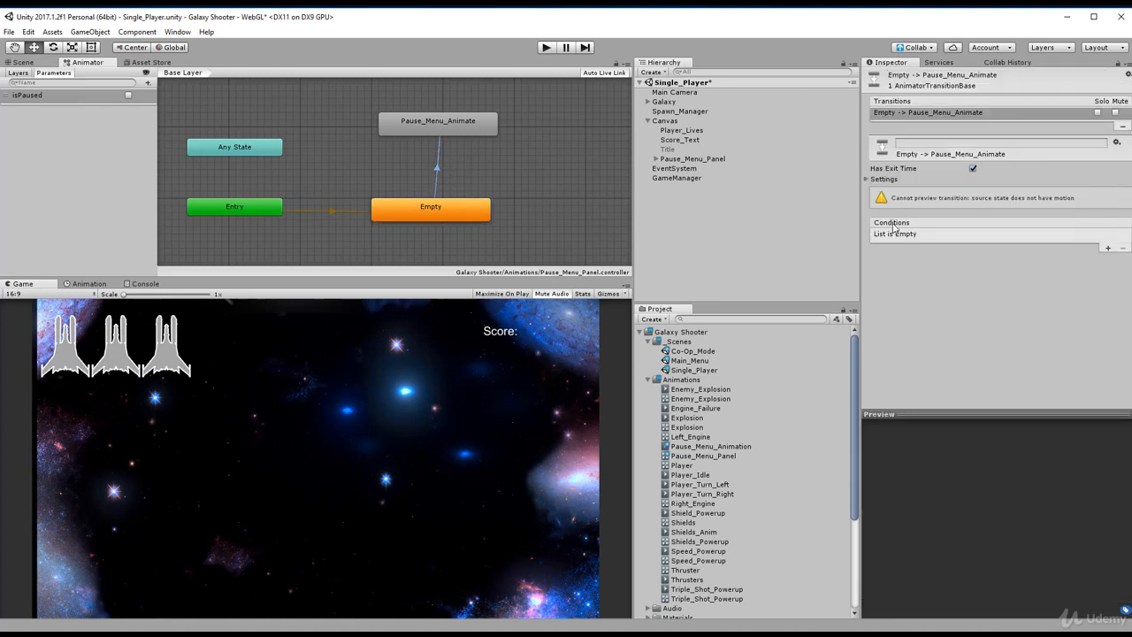
left_click(1107, 249)
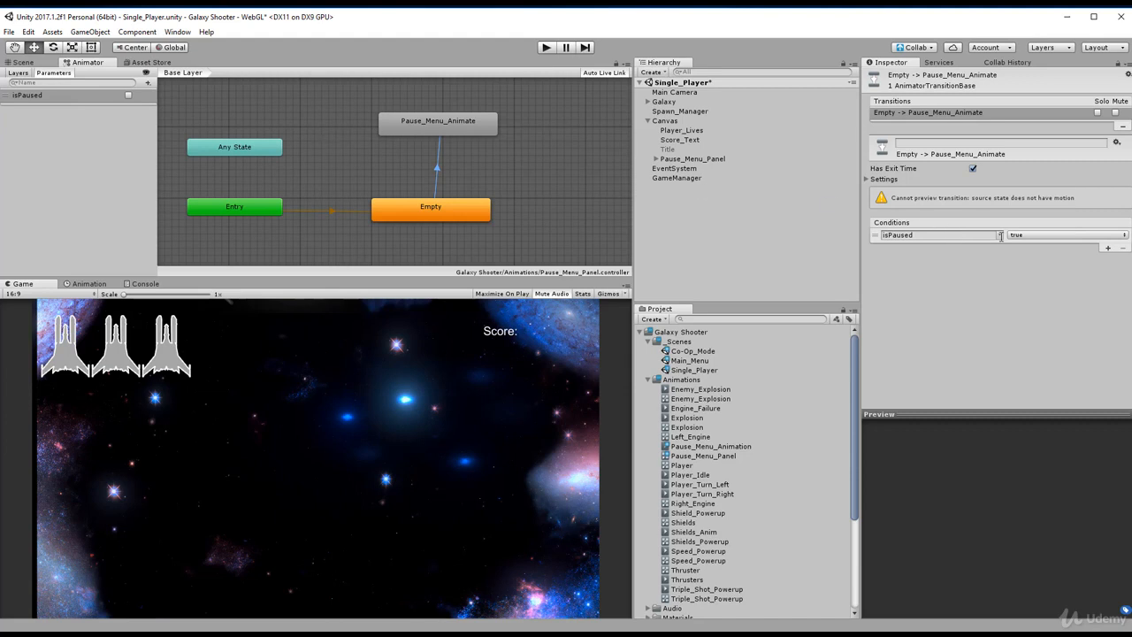
left_click(449, 129)
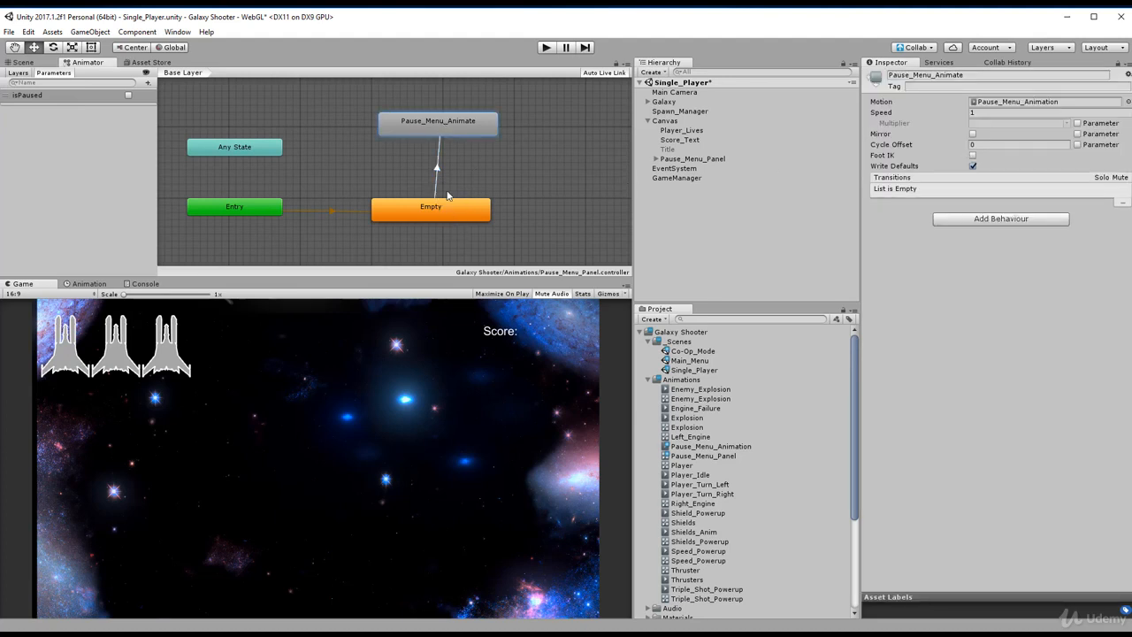
key("ctrl+s")
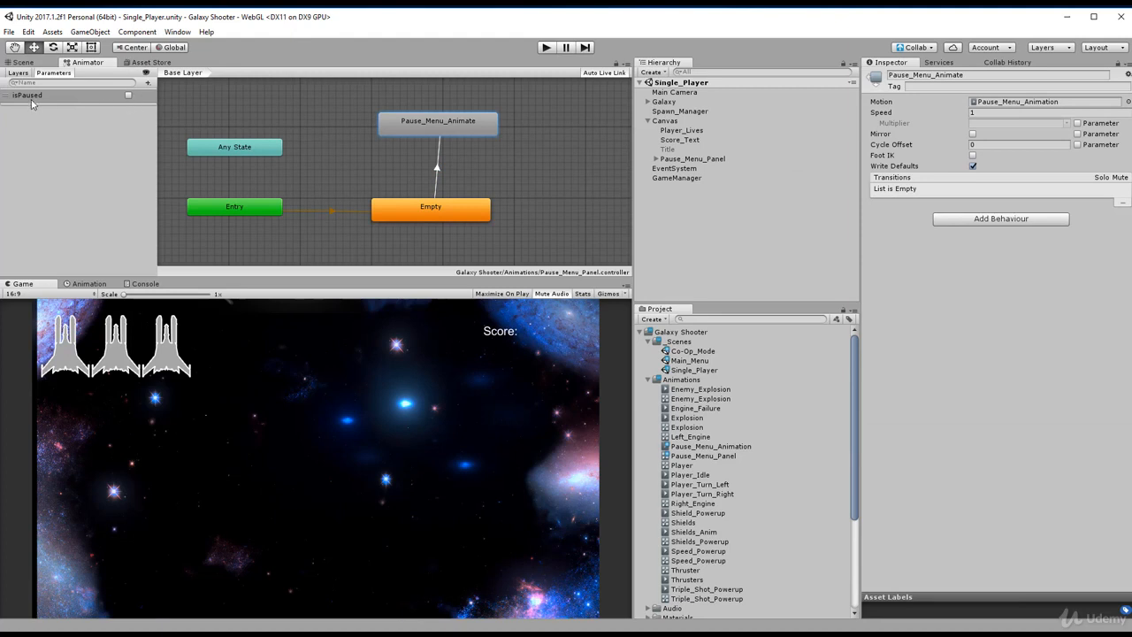
Run the game and switch isPaused on in the animator during play to test the pause menu's slide-in animation.
left_click(130, 95)
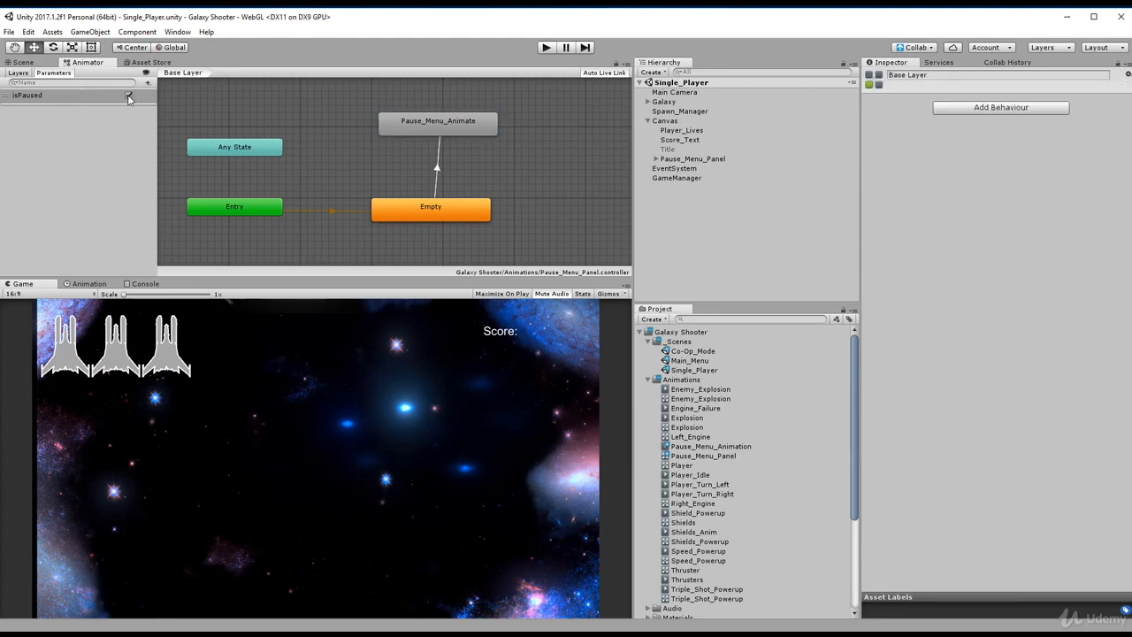
left_click(545, 48)
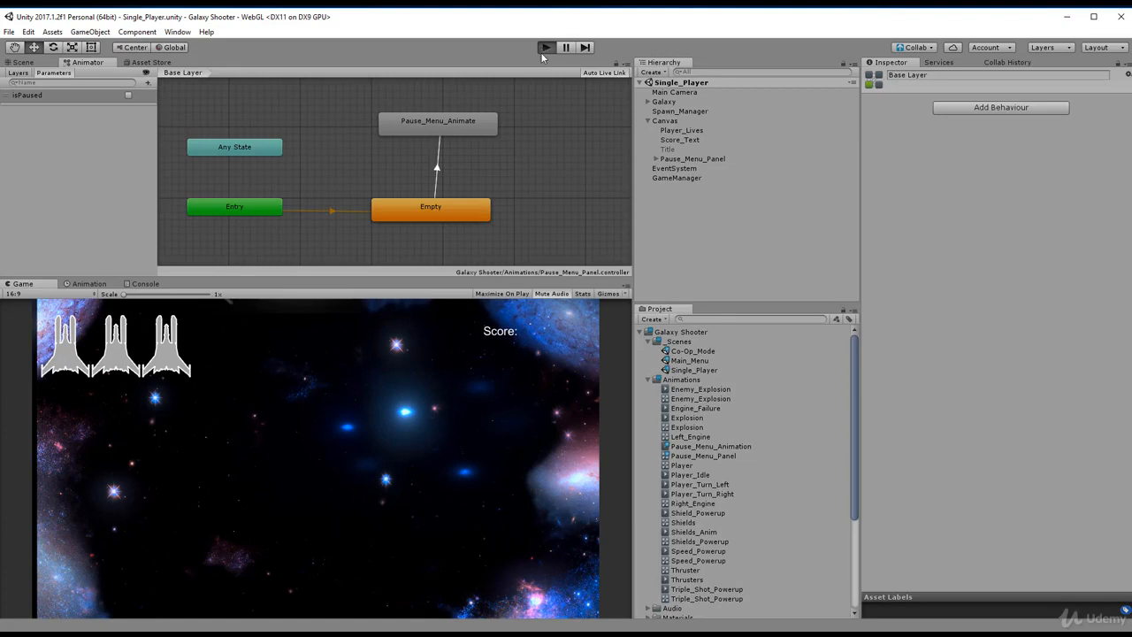
left_click(545, 48)
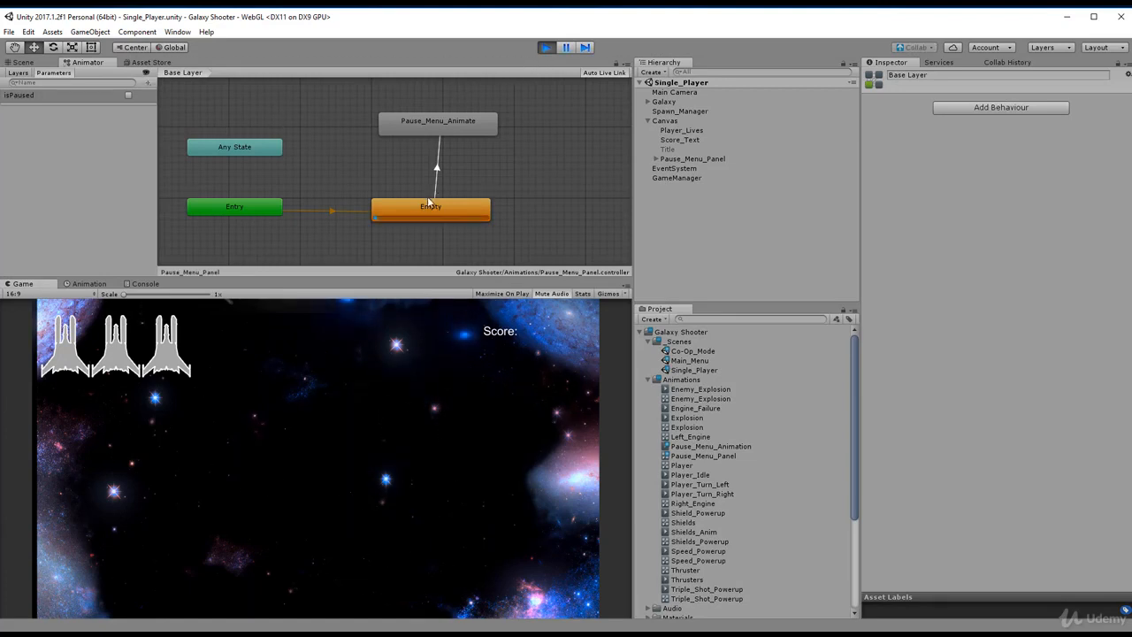
left_click(128, 96)
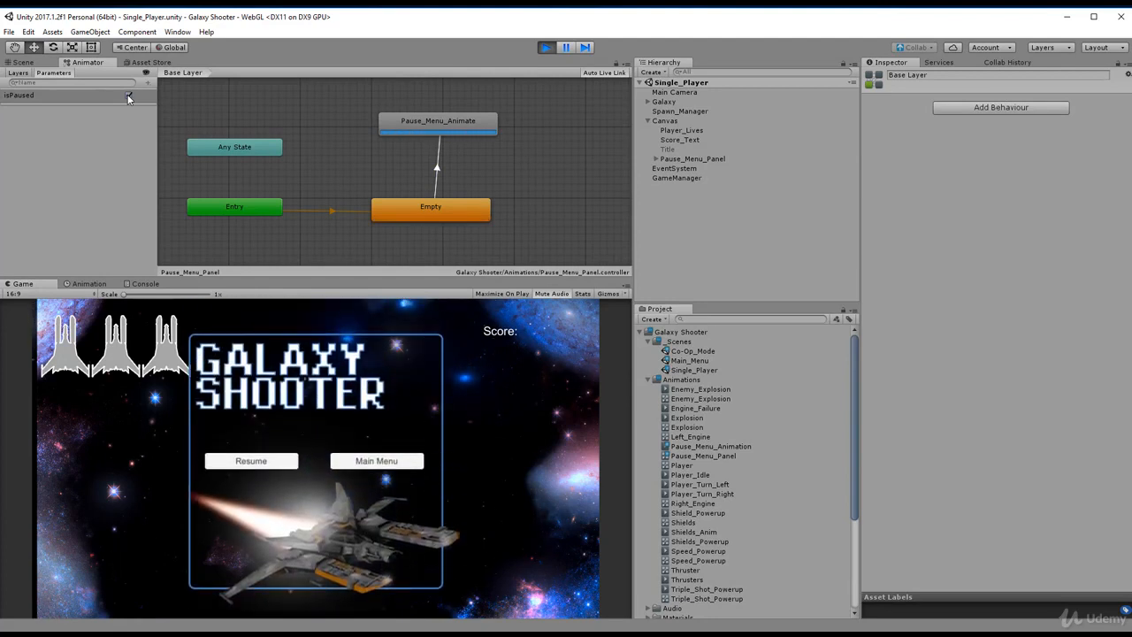